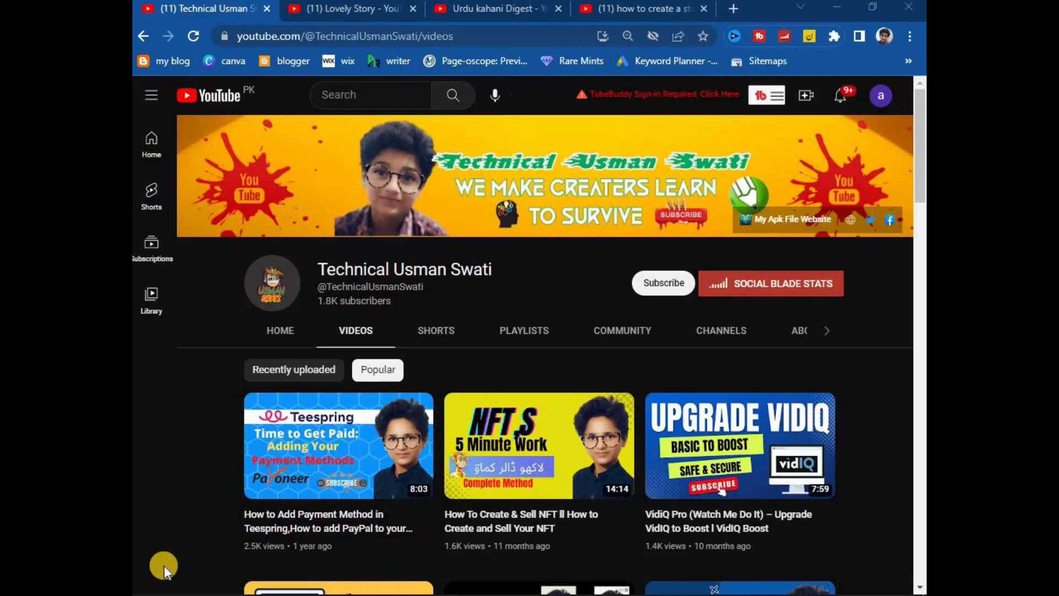
Subscribe to the open YouTube channel and turn on all of its notifications
left_click(660, 287)
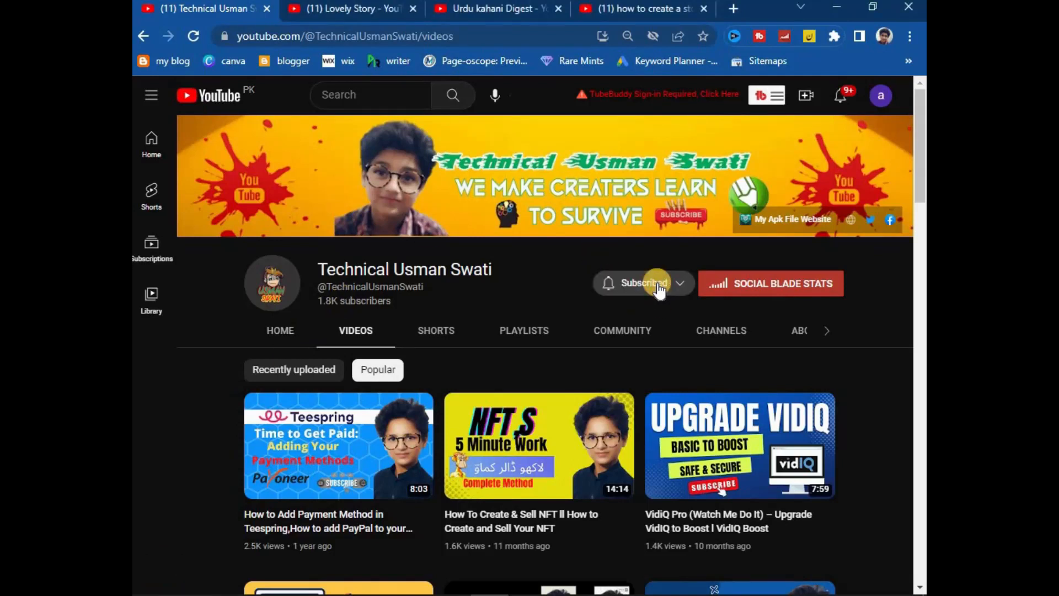
left_click(668, 283)
left_click(631, 318)
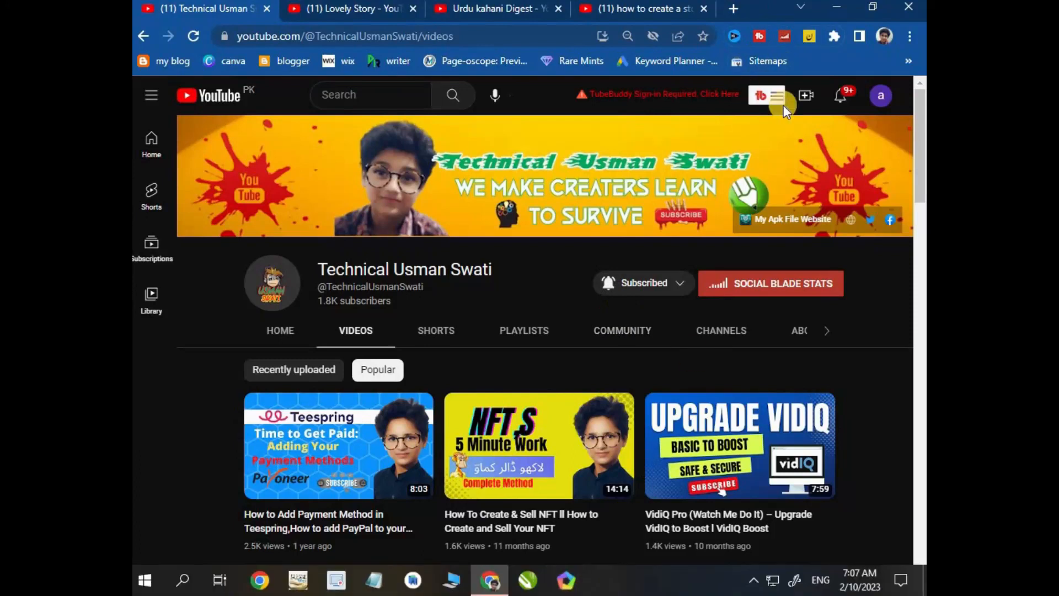
Launch CorelDRAW X8 and minimise the browser while it loads
left_click(528, 589)
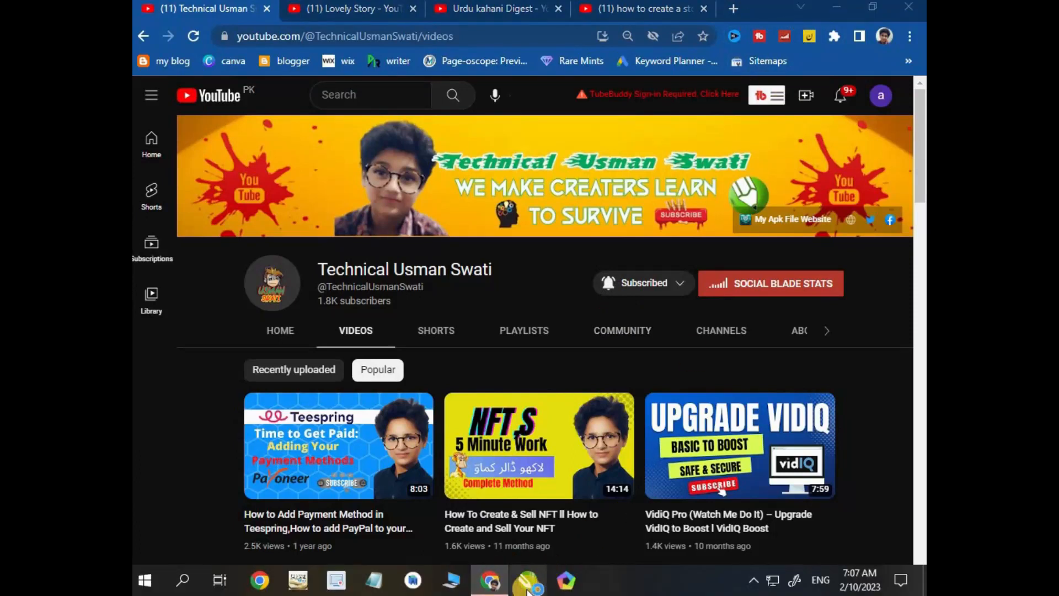
left_click(840, 16)
mouse_move(608, 591)
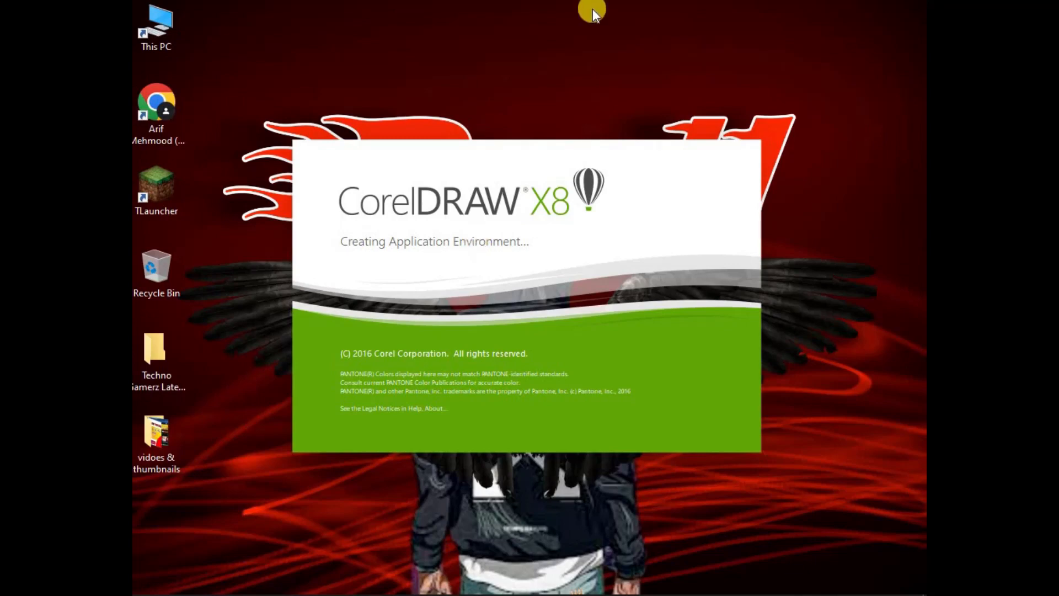
right_click(579, 64)
left_click(556, 104)
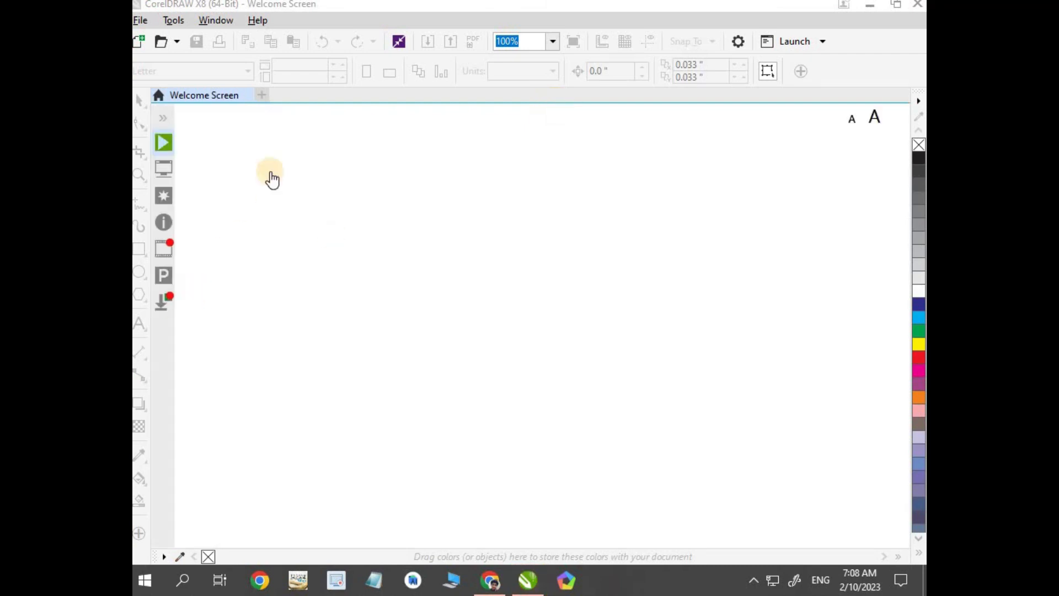
Create a new one-page document of 500 × 500 px in RGB at 300 dpi
left_click(265, 98)
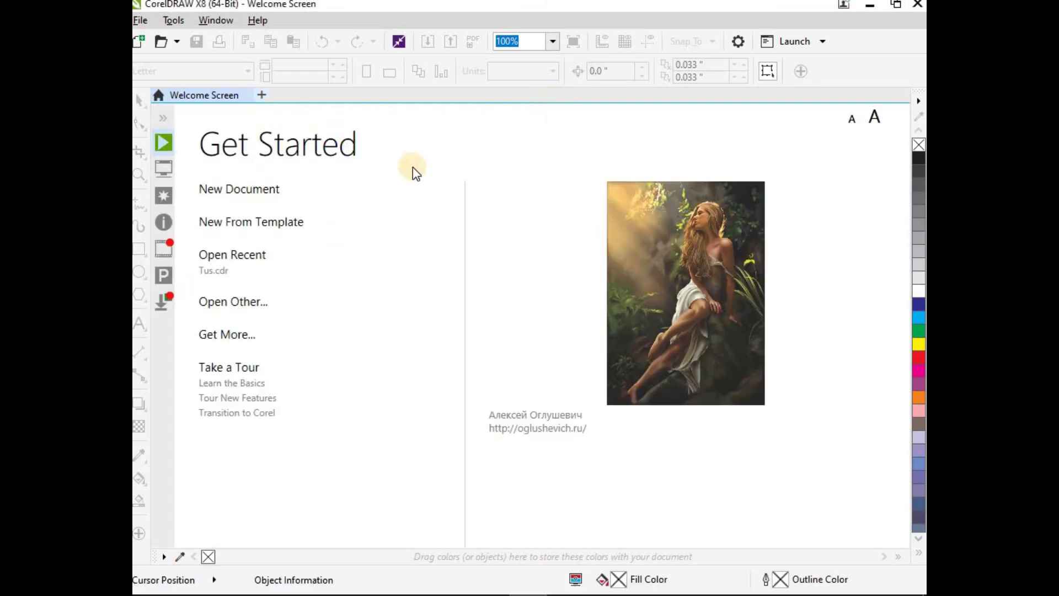
left_click_drag(479, 118, 457, 142)
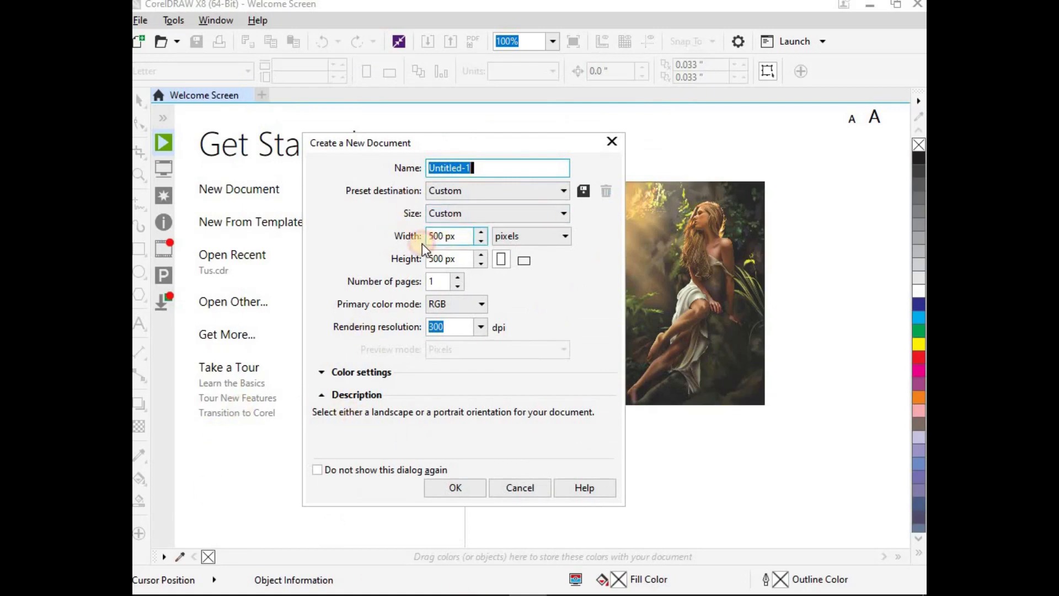
left_click_drag(465, 237, 402, 238)
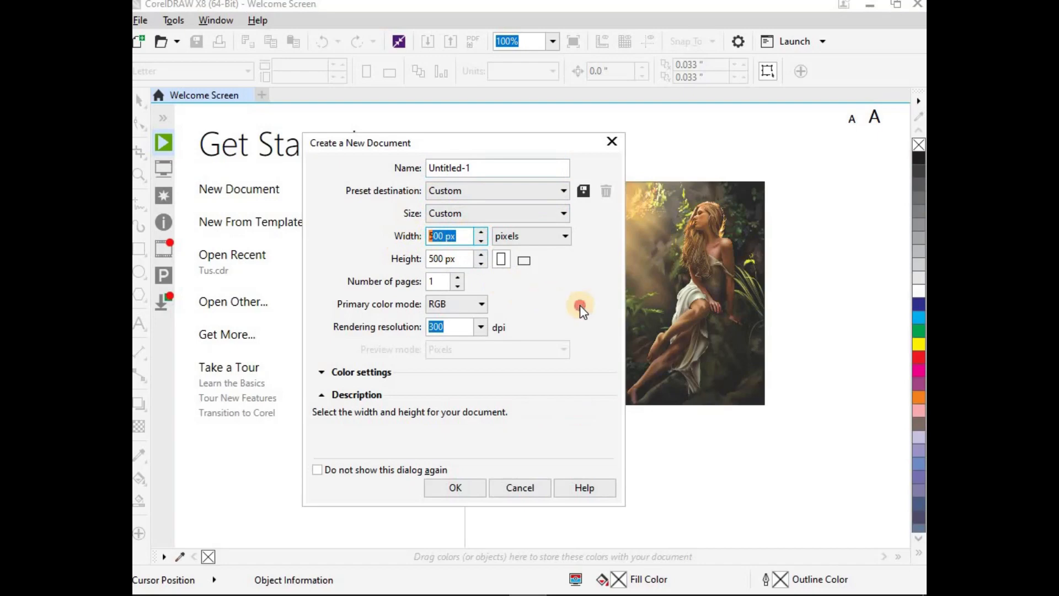
left_click(450, 258)
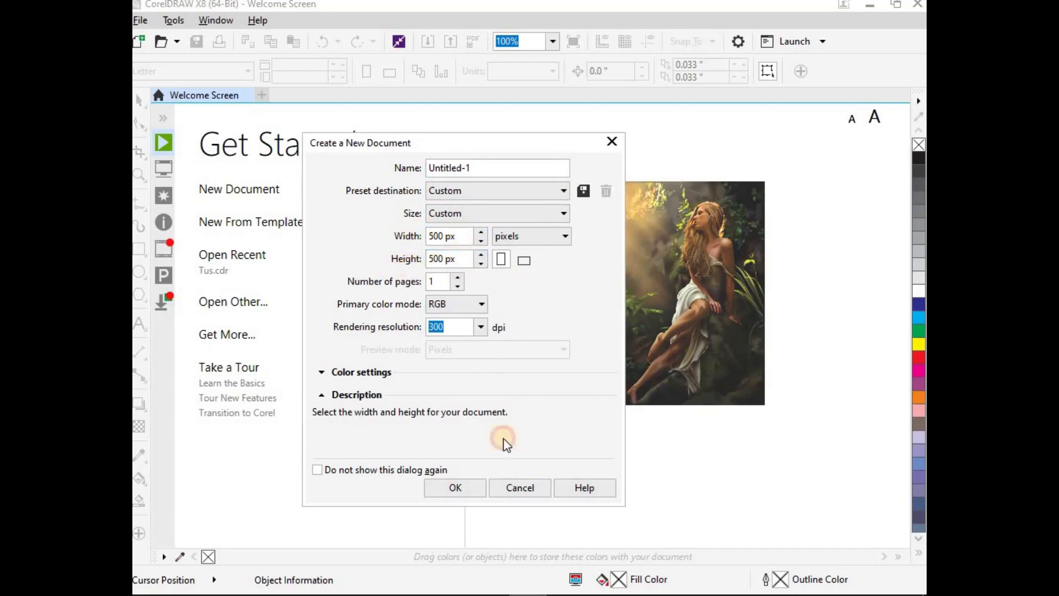
left_click(450, 488)
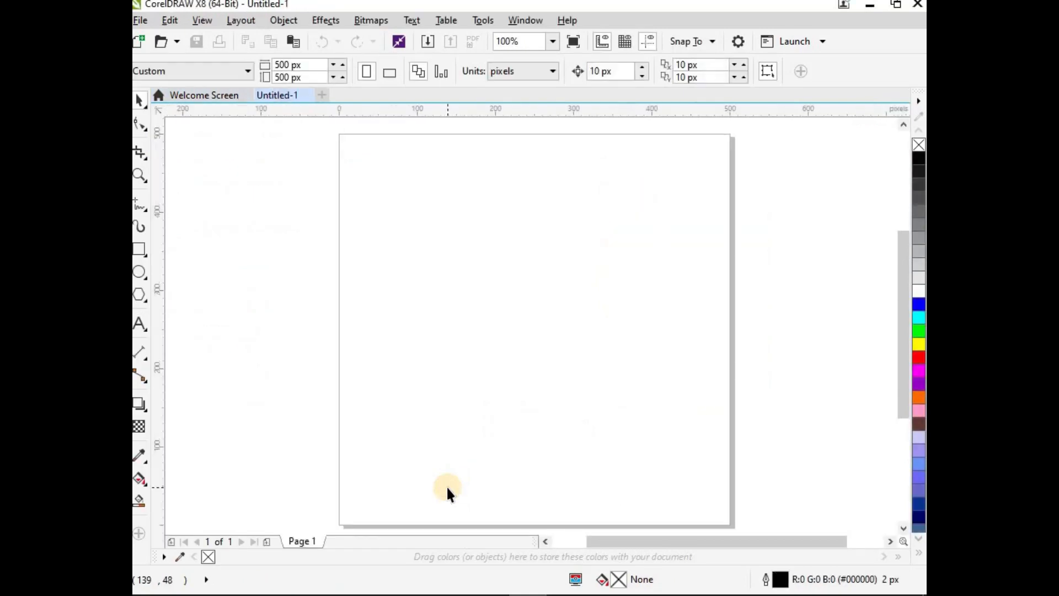
Add a 500 × 500 px rectangle that covers the whole page and deselect it
double_click(138, 256)
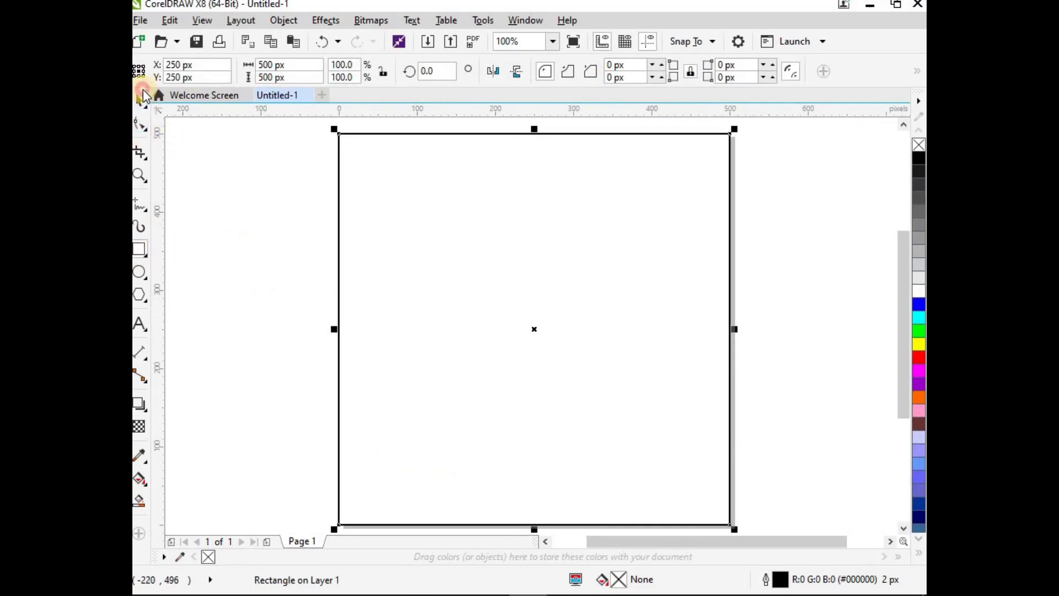
left_click(141, 100)
left_click(247, 274)
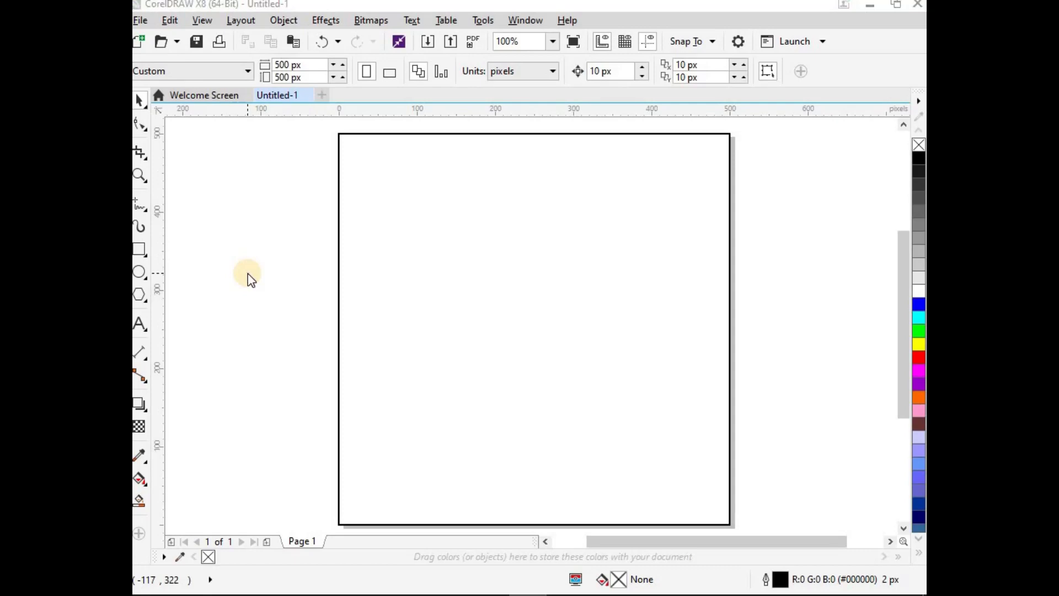
Import the portrait WhatsApp_Image_2021-09-16_at_4.05.42_AM__10_-removebg-preview.png and place it inside the page rectangle
key("ctrl+i")
scroll(396, 203, "down", 5)
scroll(396, 204, "down", 10)
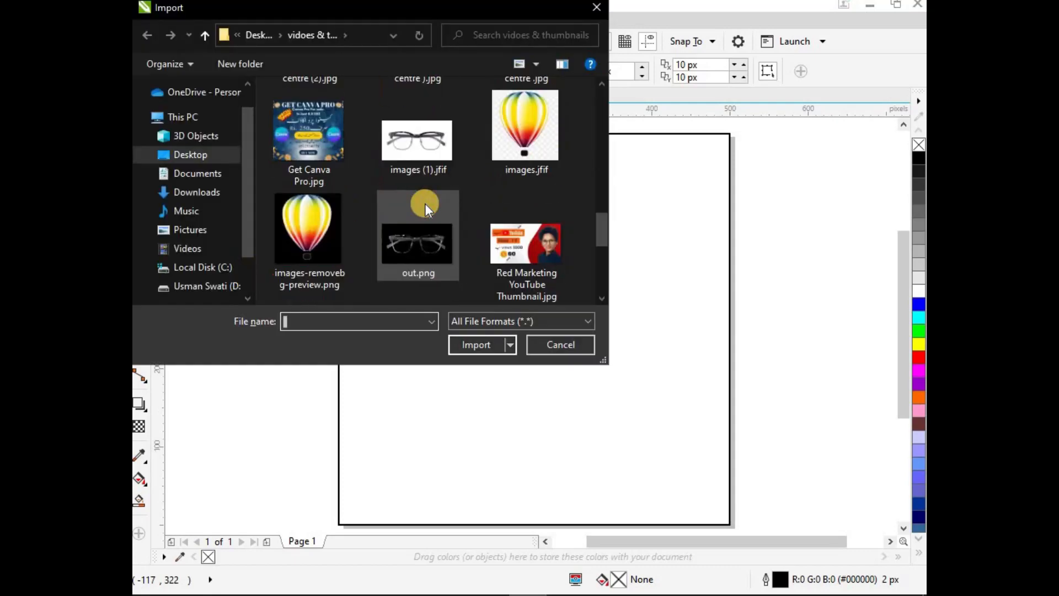
left_click(336, 232)
left_click(476, 347)
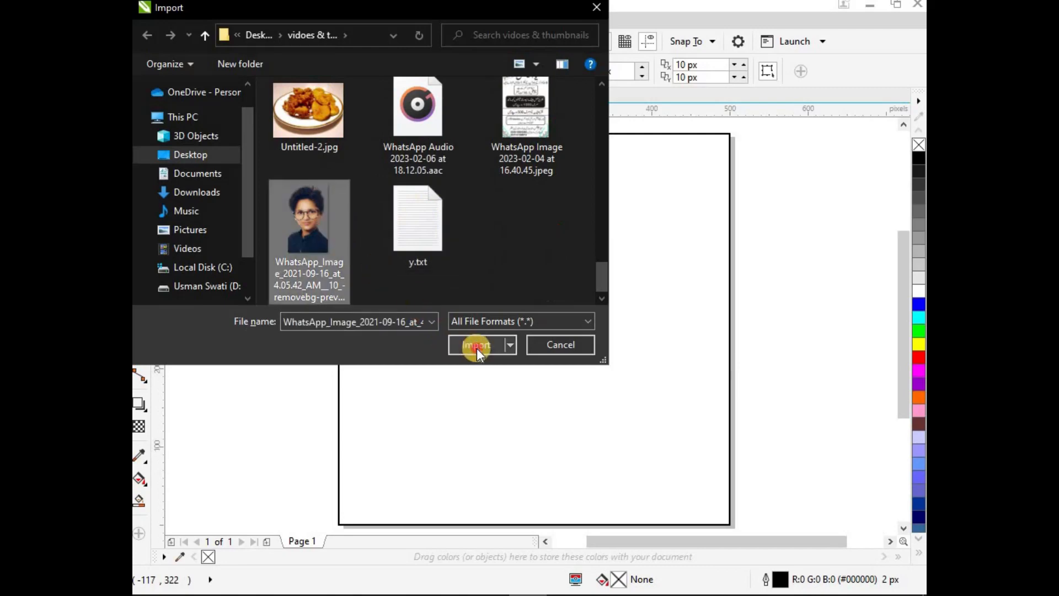
left_click_drag(399, 187, 579, 391)
left_click_drag(622, 412, 674, 454)
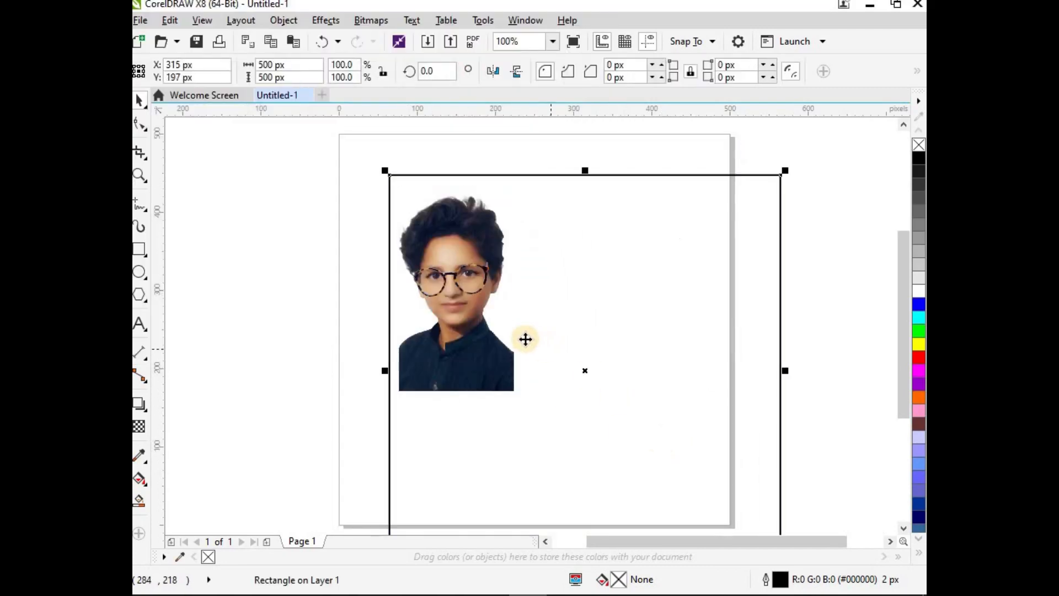
key("ctrl+z")
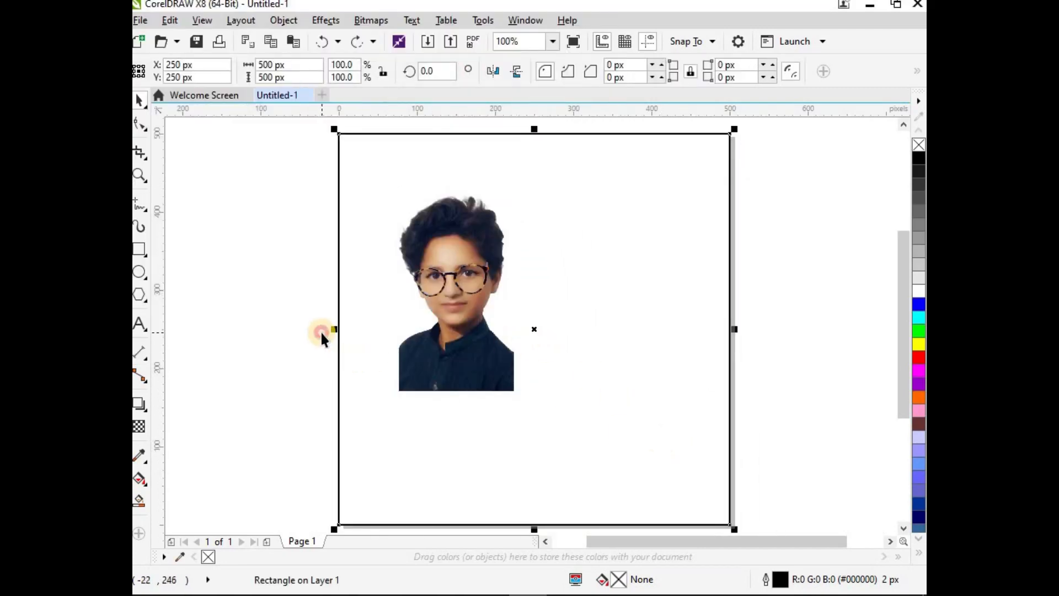
Enlarge the imported portrait proportionally to about 191 × 340 px
left_click(463, 303)
left_click_drag(520, 397, 625, 461)
left_click_drag(625, 461, 649, 479)
key("ctrl+z")
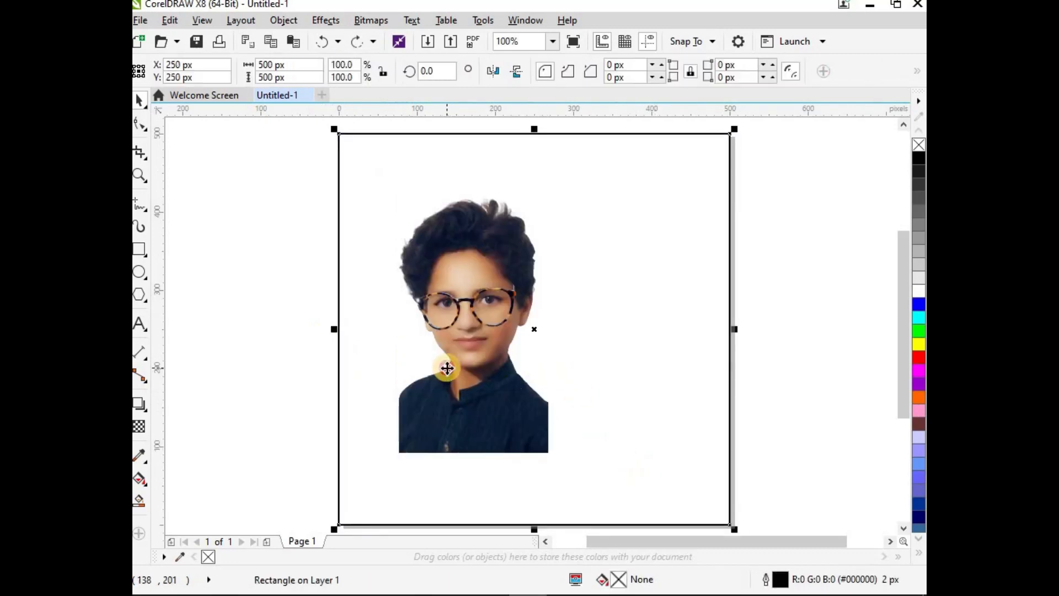
Apply an elliptical fountain transparency to the portrait
left_click(445, 366)
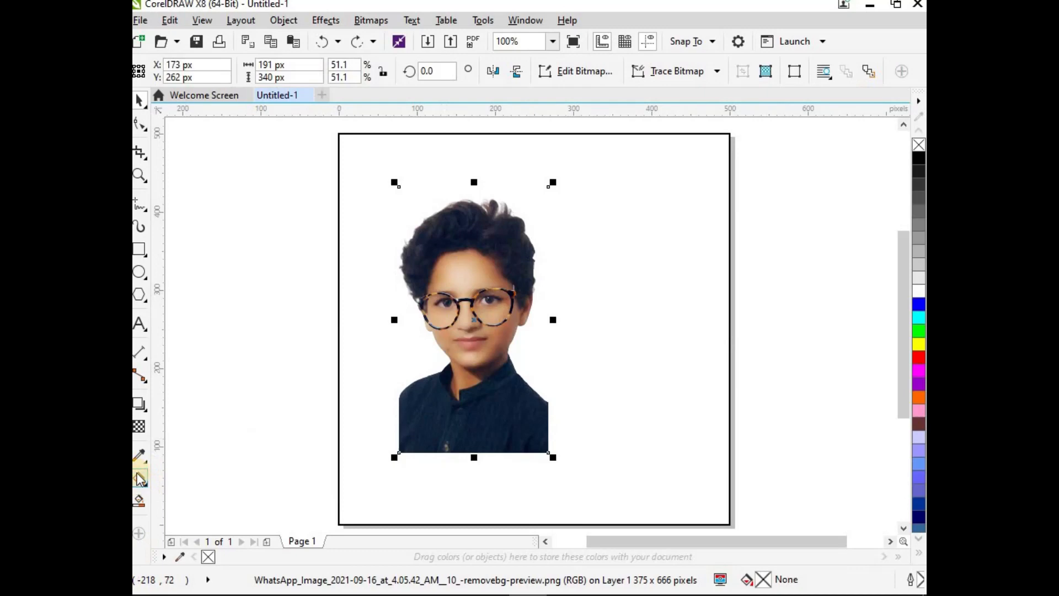
left_click(140, 429)
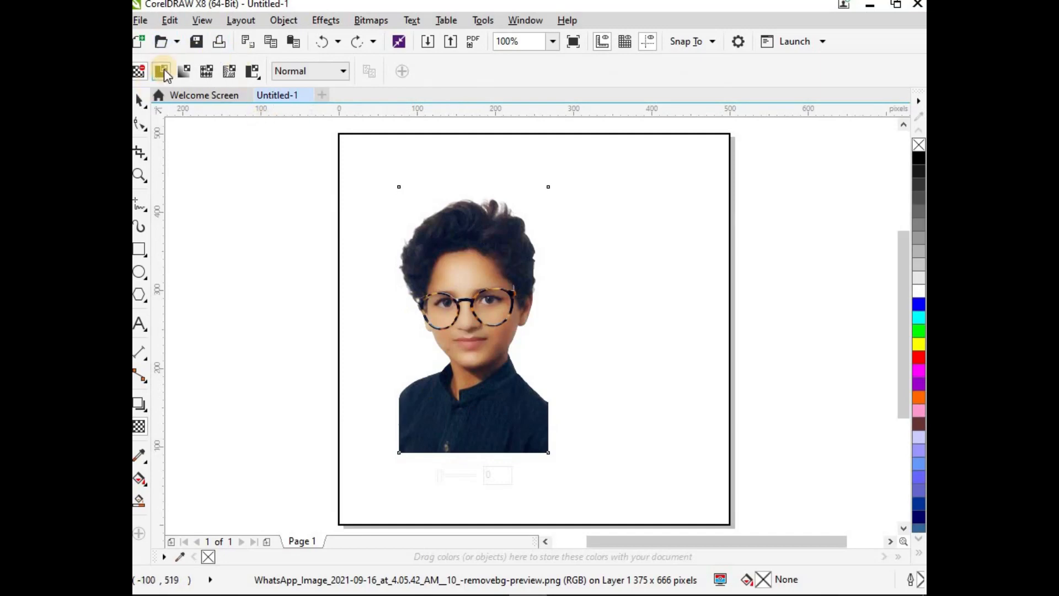
left_click(184, 71)
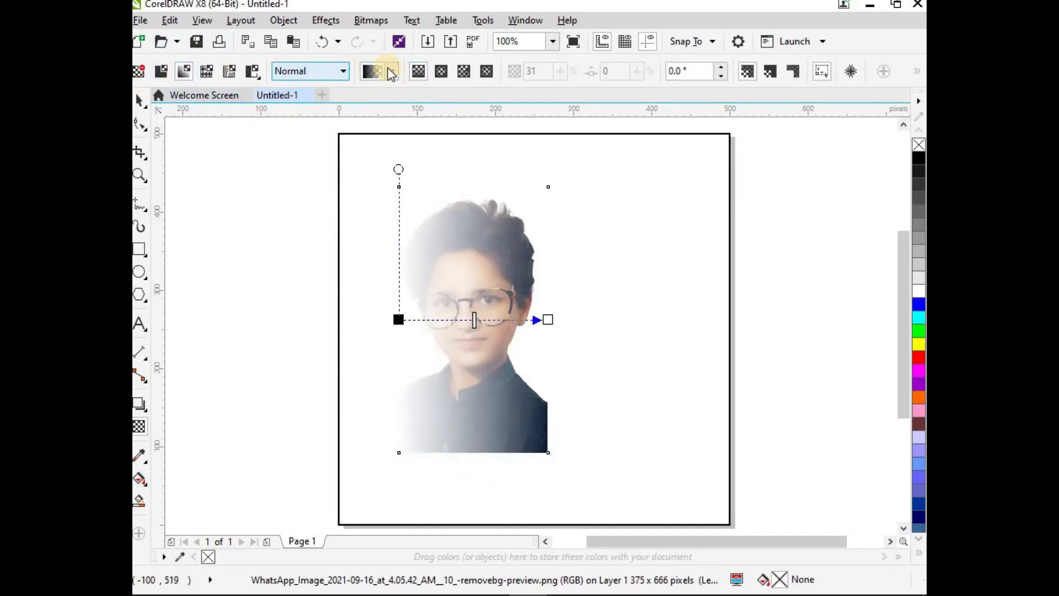
left_click(441, 72)
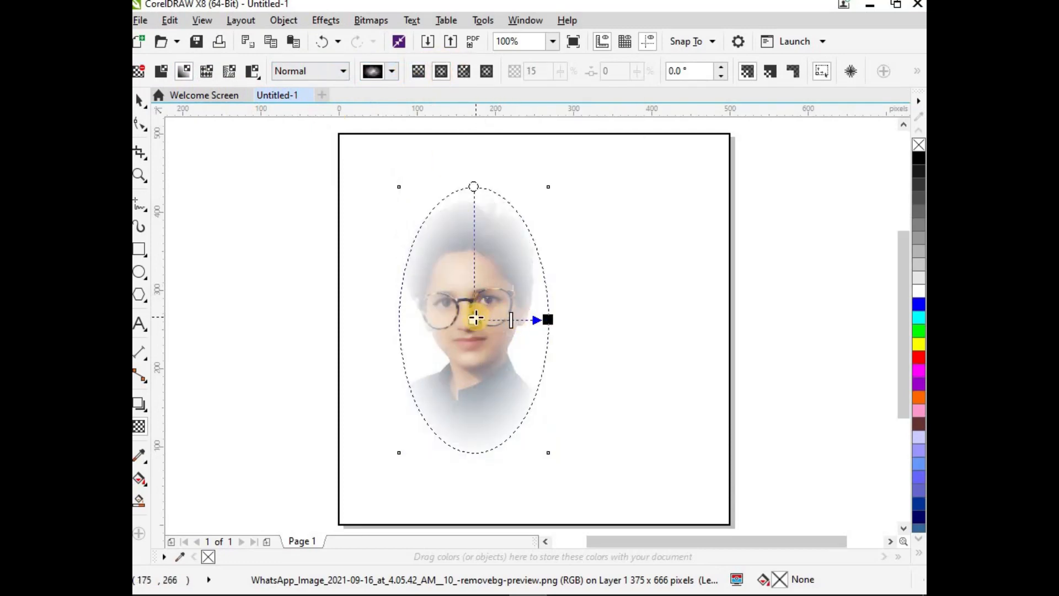
Reshape the transparency into a circle centred on the face, with its outer end at the portrait's lower edge
left_click_drag(476, 318, 535, 272)
left_click_drag(436, 285, 538, 374)
left_click_drag(536, 350, 502, 415)
left_click_drag(469, 269, 482, 453)
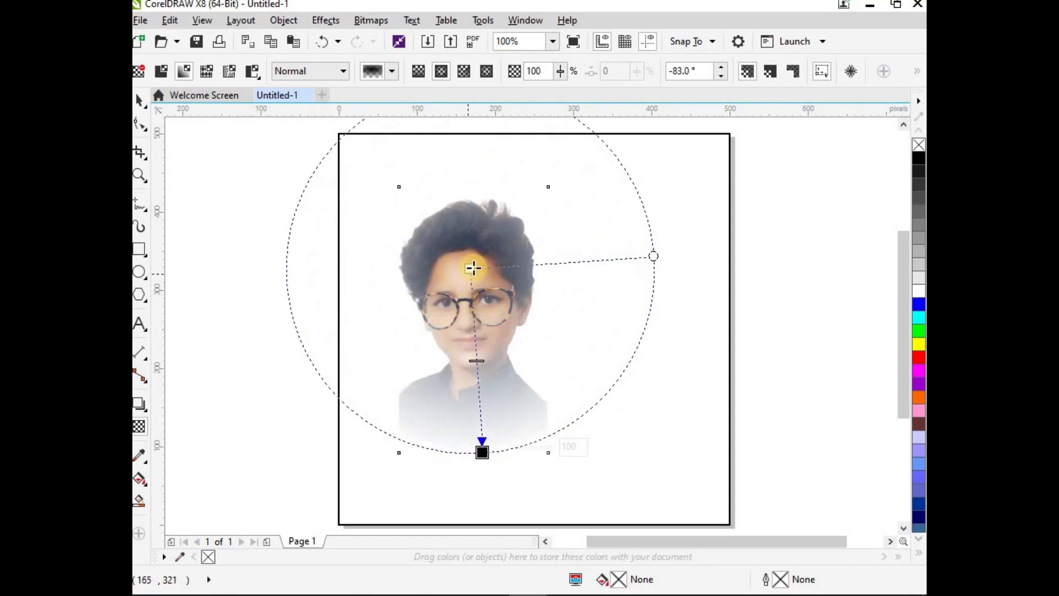
left_click_drag(471, 268, 481, 328)
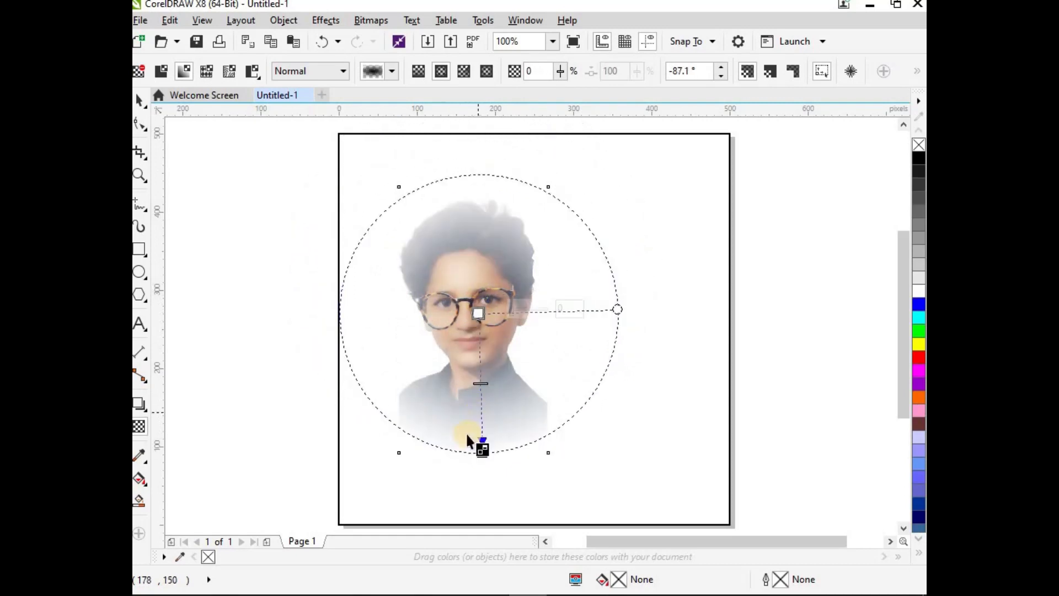
Add two intermediate nodes to the transparency gradient and move them close to its outer end, keeping the fade near the chest
double_click(482, 349)
left_click_drag(481, 349, 481, 436)
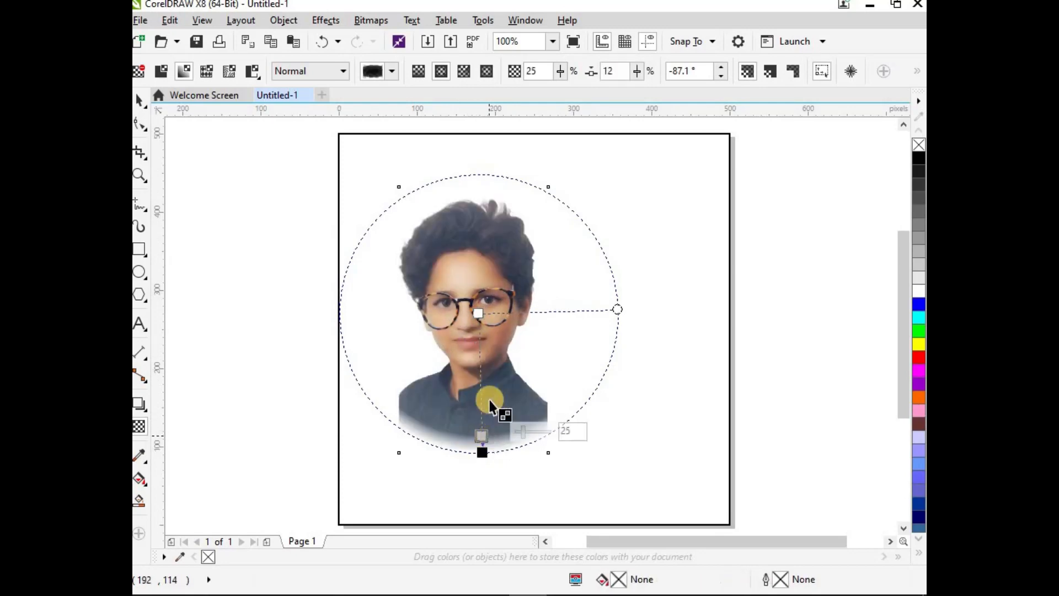
double_click(478, 361)
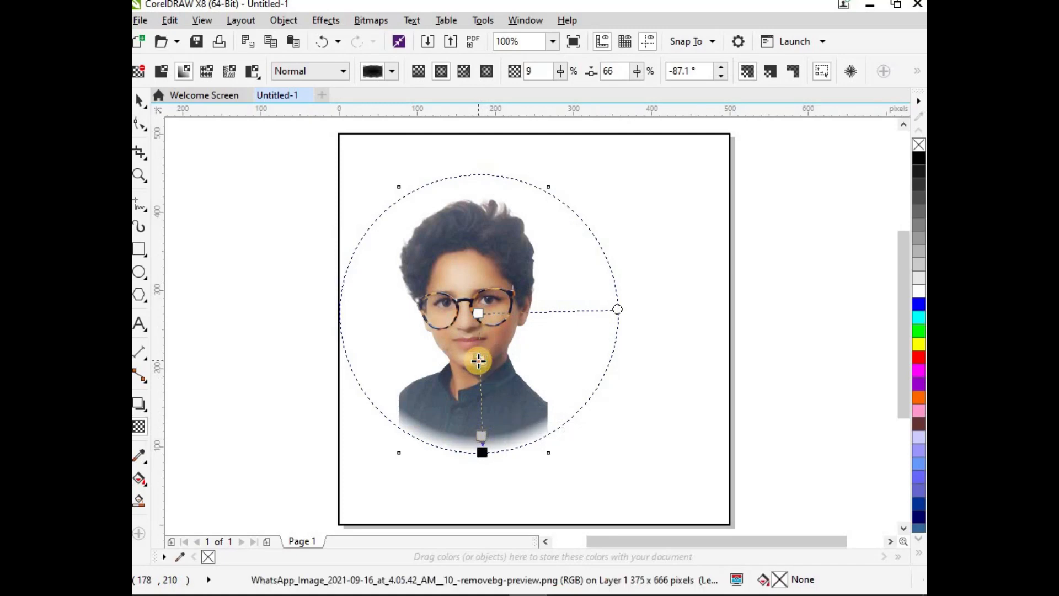
left_click_drag(478, 361, 458, 441)
Tighten the circular fade by moving its outer node up onto the chest and its centre slightly higher on the face
left_click(482, 452)
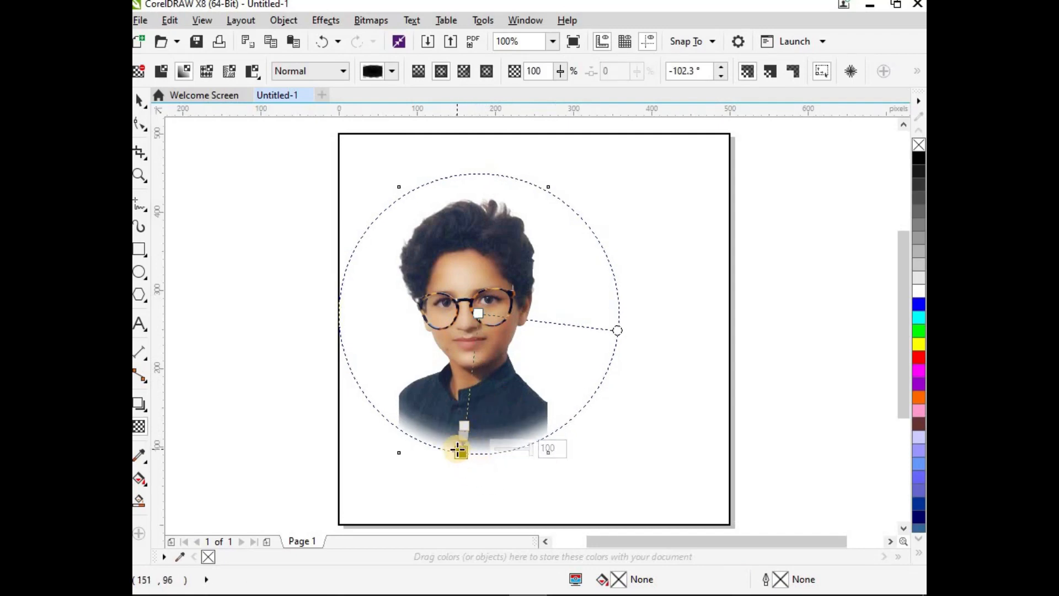
left_click_drag(458, 453, 468, 433)
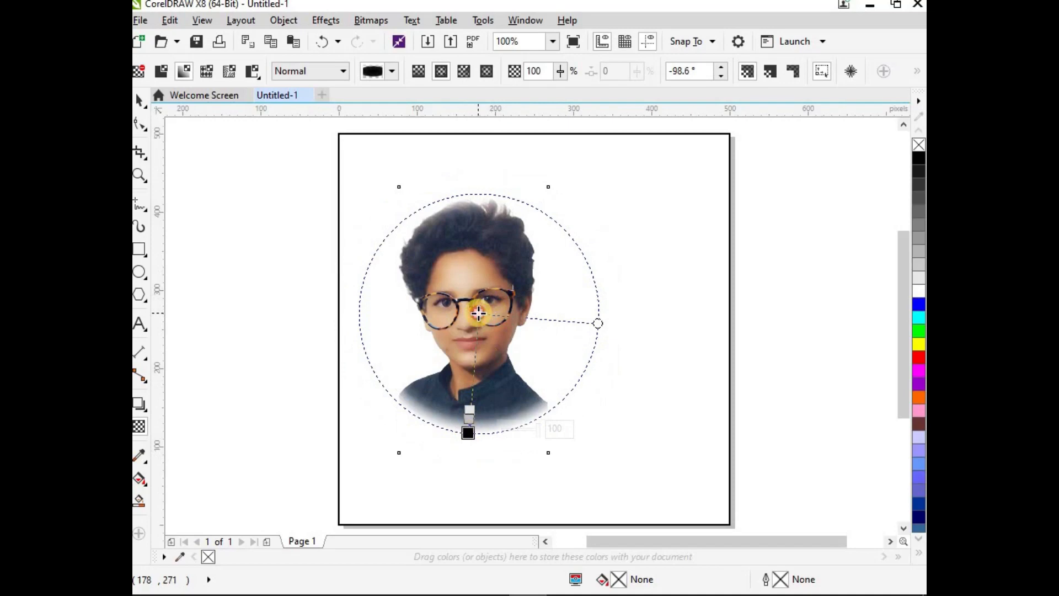
left_click_drag(479, 313, 474, 306)
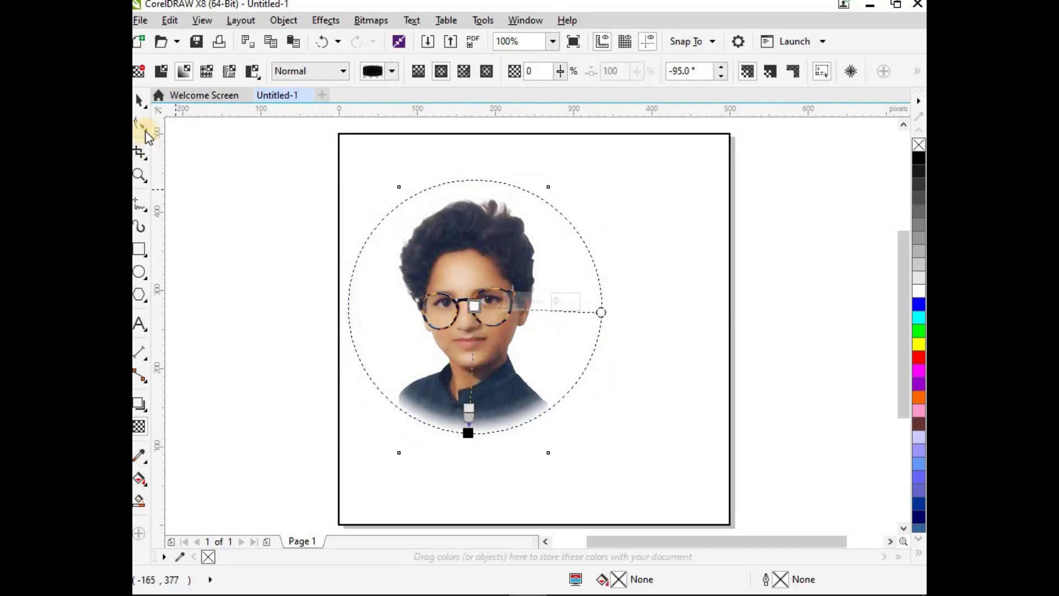
Move the portrait toward the middle of the page, to about X 221 px and Y 264 px
left_click(144, 107)
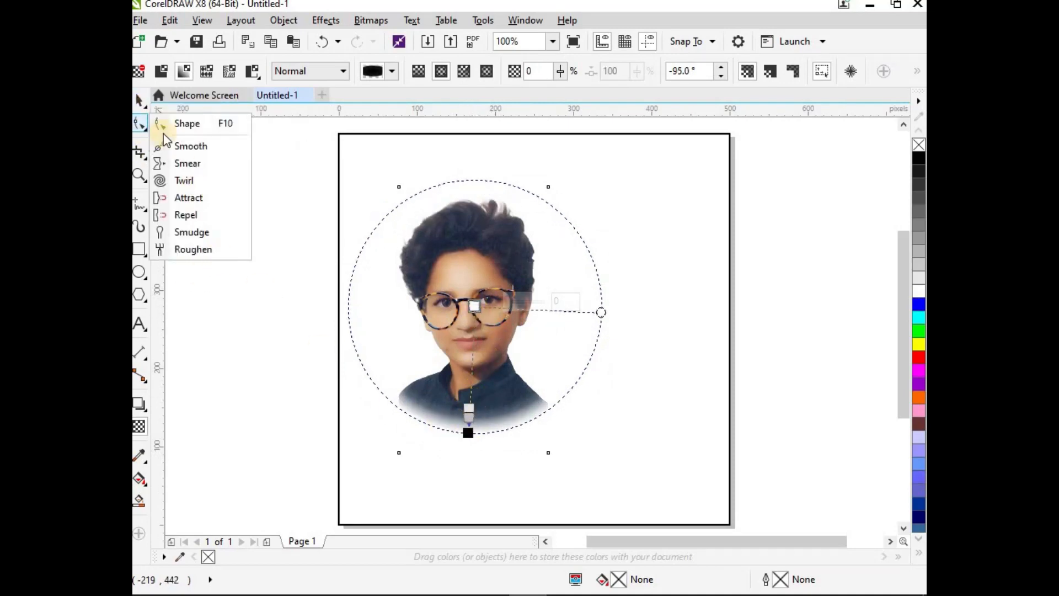
left_click(184, 105)
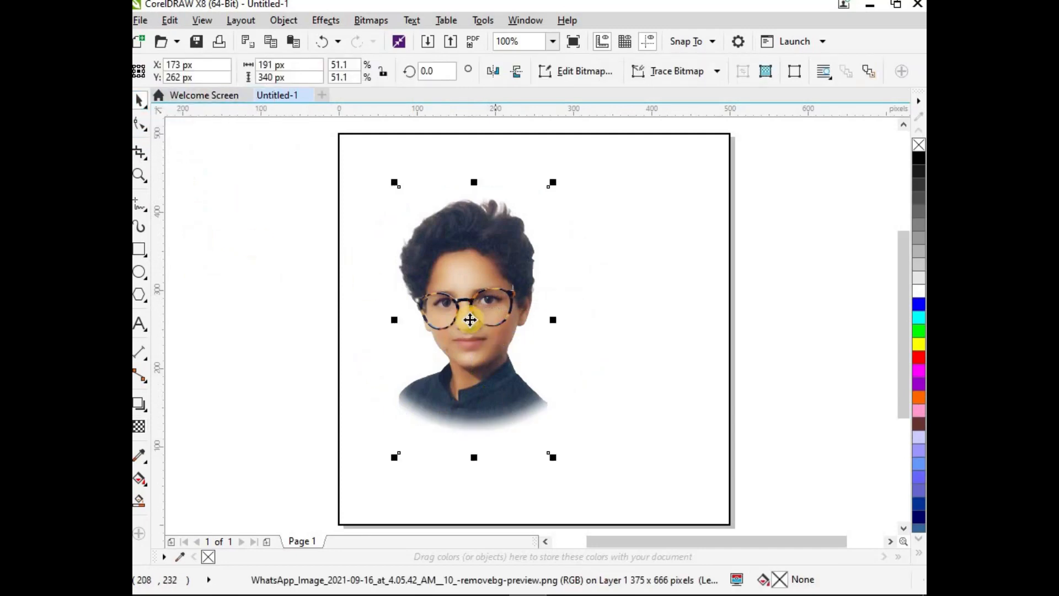
left_click_drag(496, 318, 536, 323)
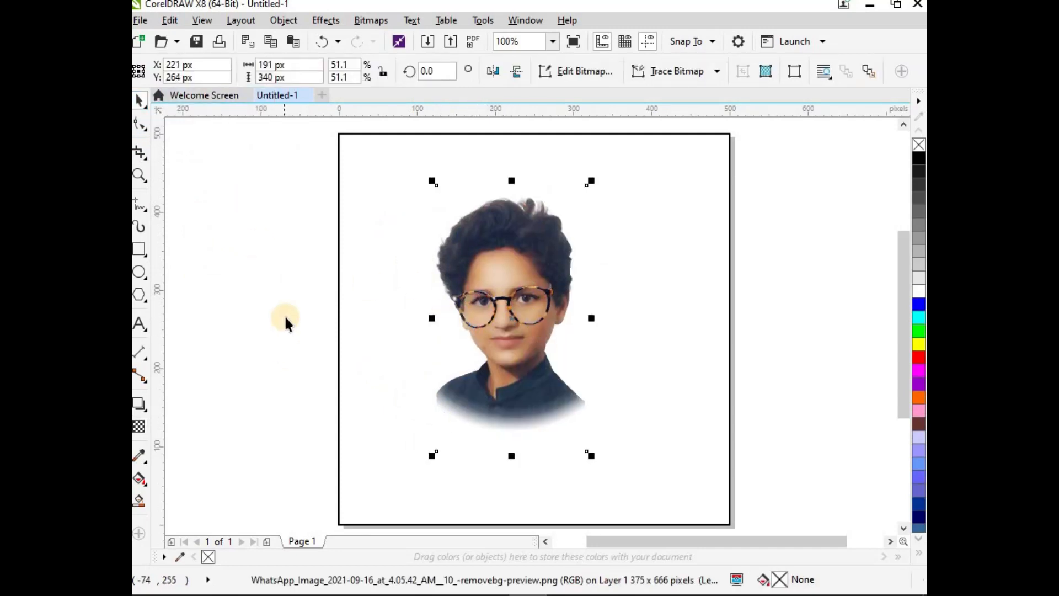
left_click(425, 319)
left_click(514, 306)
Draw a circle about 340 px in diameter around the portrait with the Ellipse tool
double_click(141, 277)
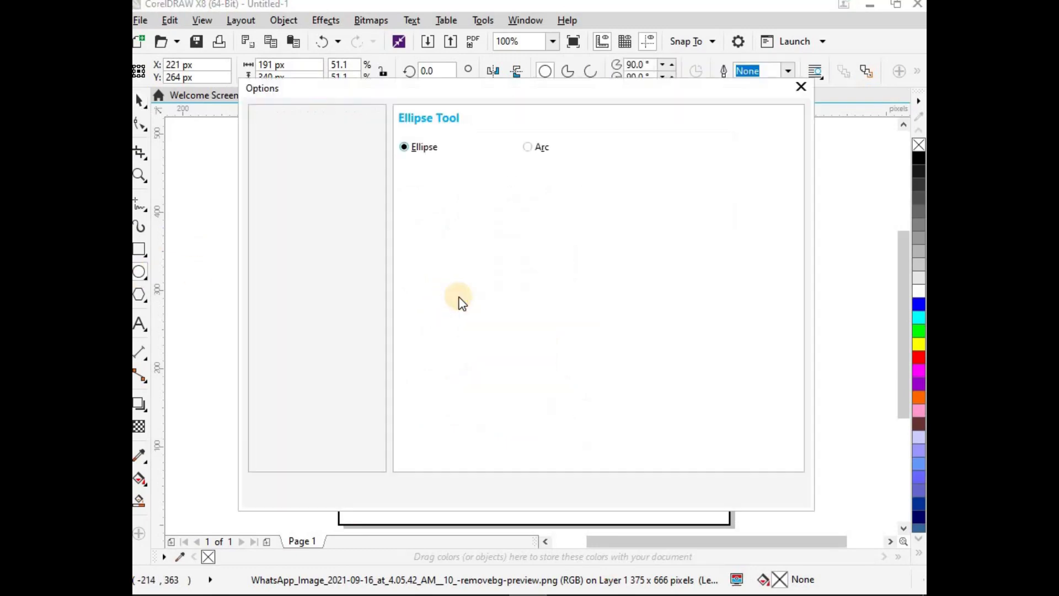
left_click(637, 493)
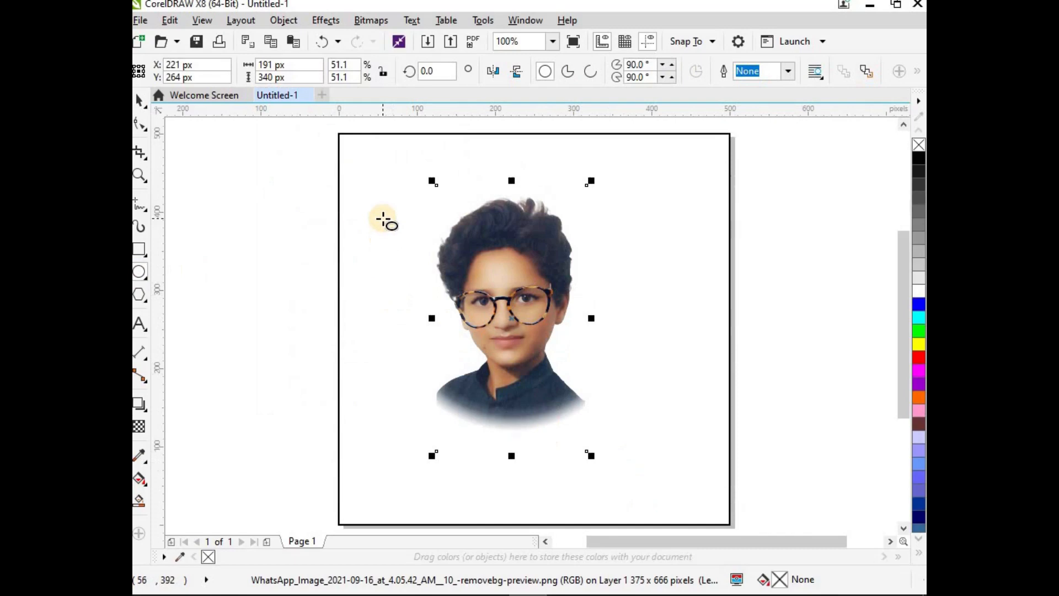
left_click_drag(383, 208, 648, 474)
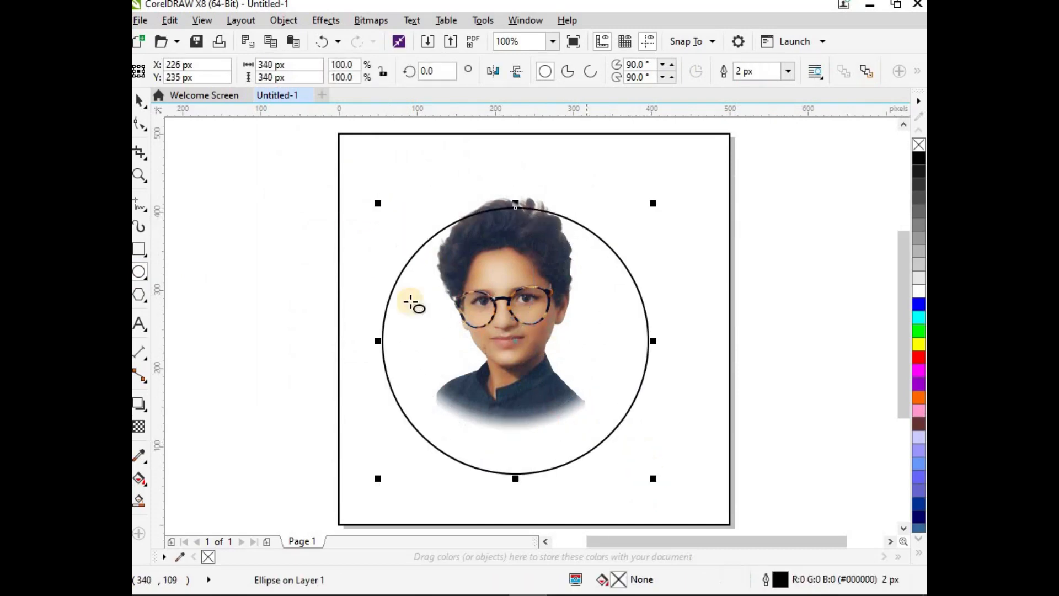
left_click(139, 99)
left_click(489, 238)
scroll(490, 239, "up", 1)
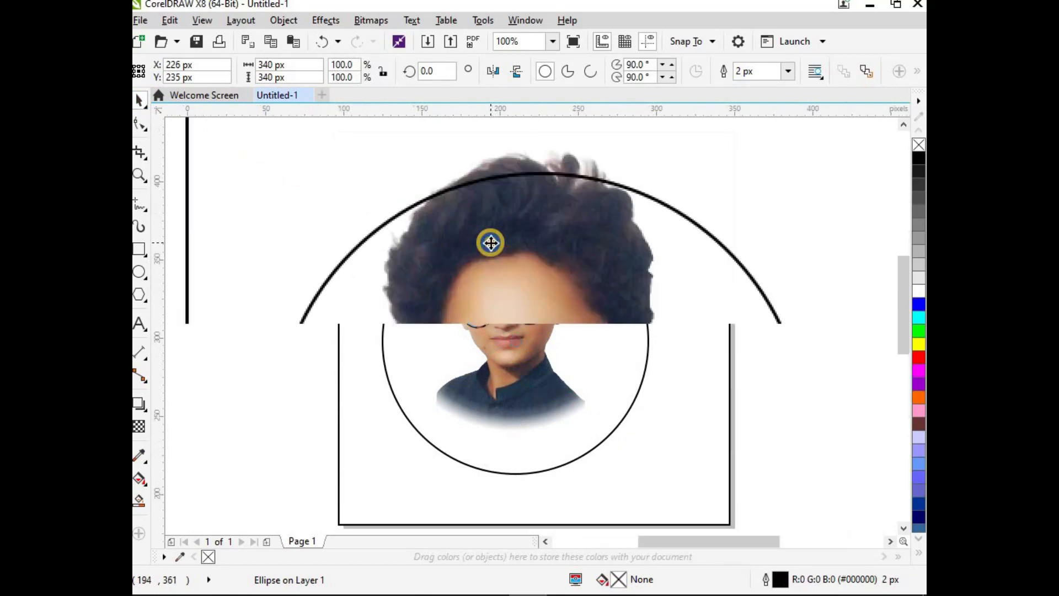
Try to PowerClip the circle inside the page's border rectangle, and undo the clipping
right_click(489, 239)
left_click(554, 173)
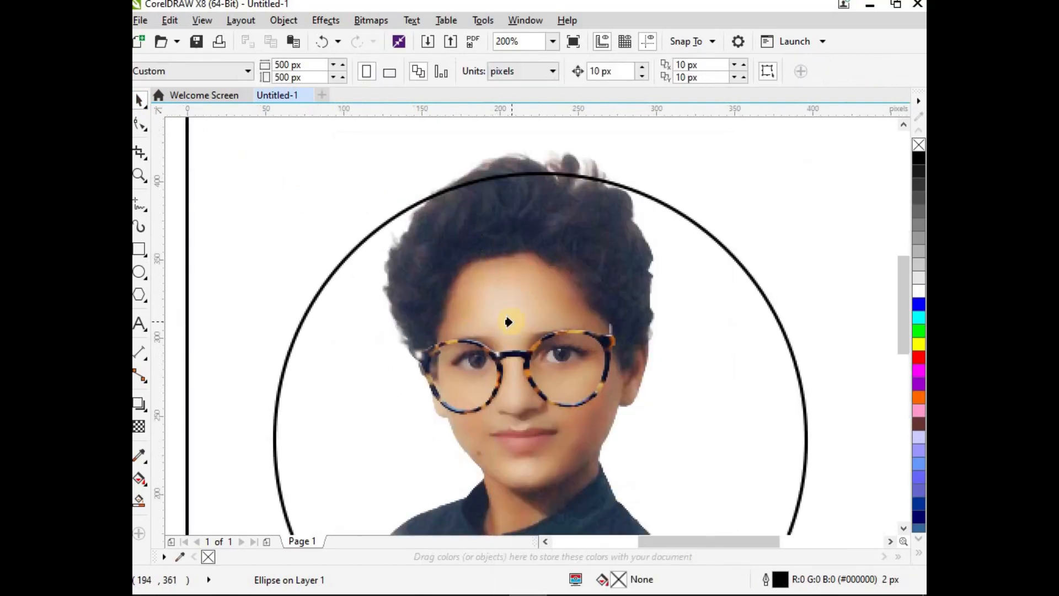
left_click(691, 362)
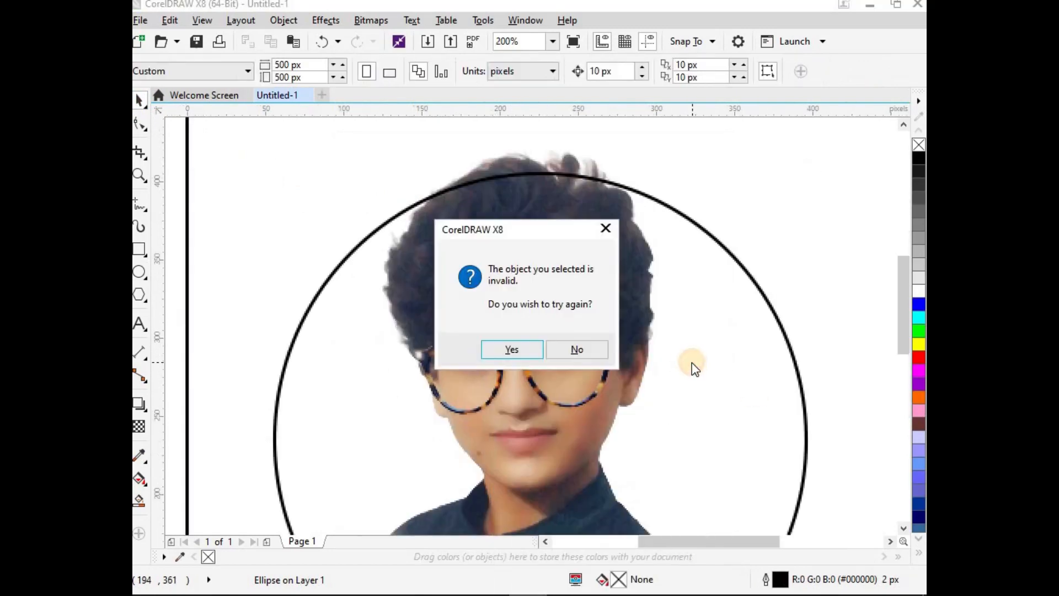
left_click(516, 351)
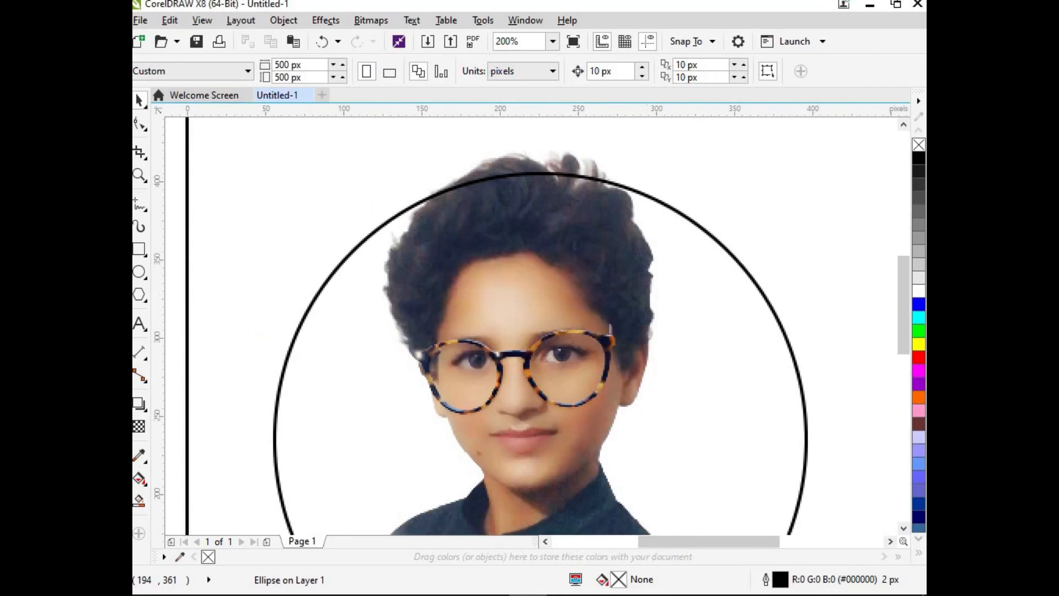
left_click(137, 103)
left_click(227, 192)
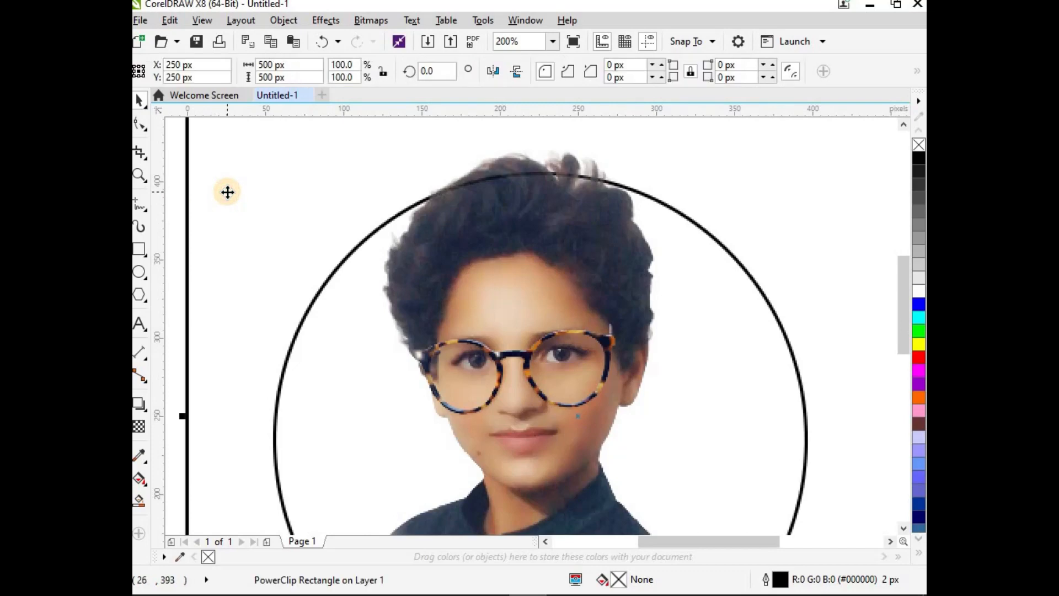
key("ctrl+z")
scroll(227, 192, "down", 3)
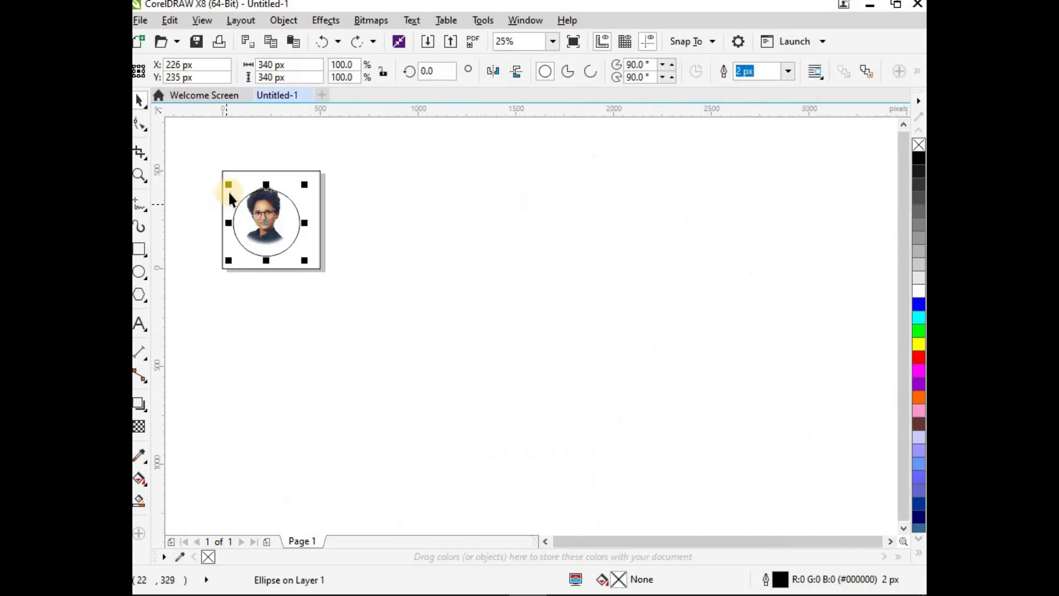
key("shift+F4")
Move the circle down off the portrait's head, to about X 254 px and Y 67 px
left_click(284, 299)
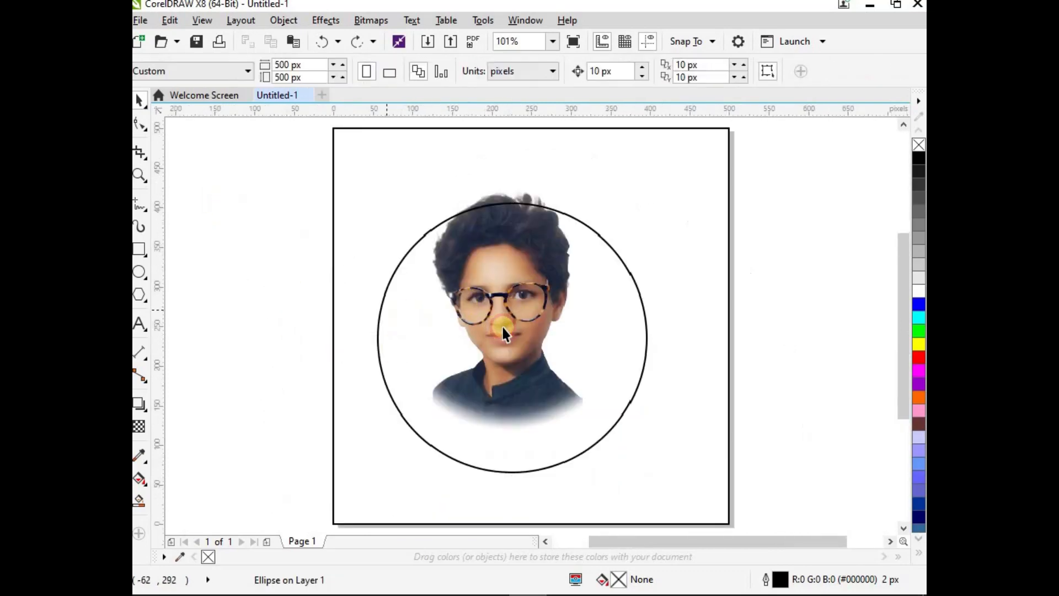
left_click(478, 466)
left_click(482, 470)
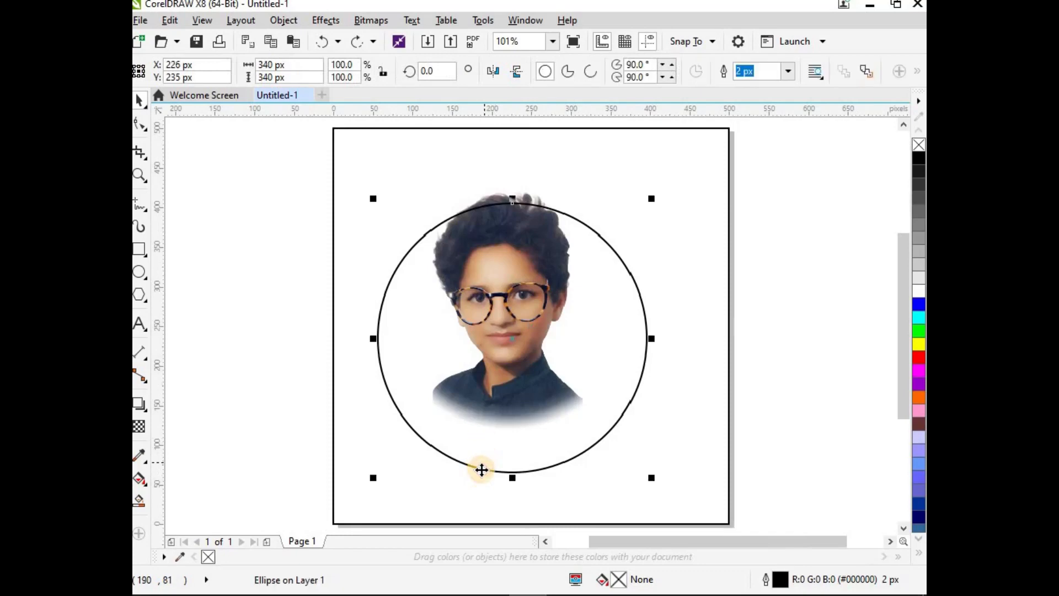
left_click_drag(534, 422, 536, 437)
PowerClip the portrait bitmap inside the circle
left_click(511, 282)
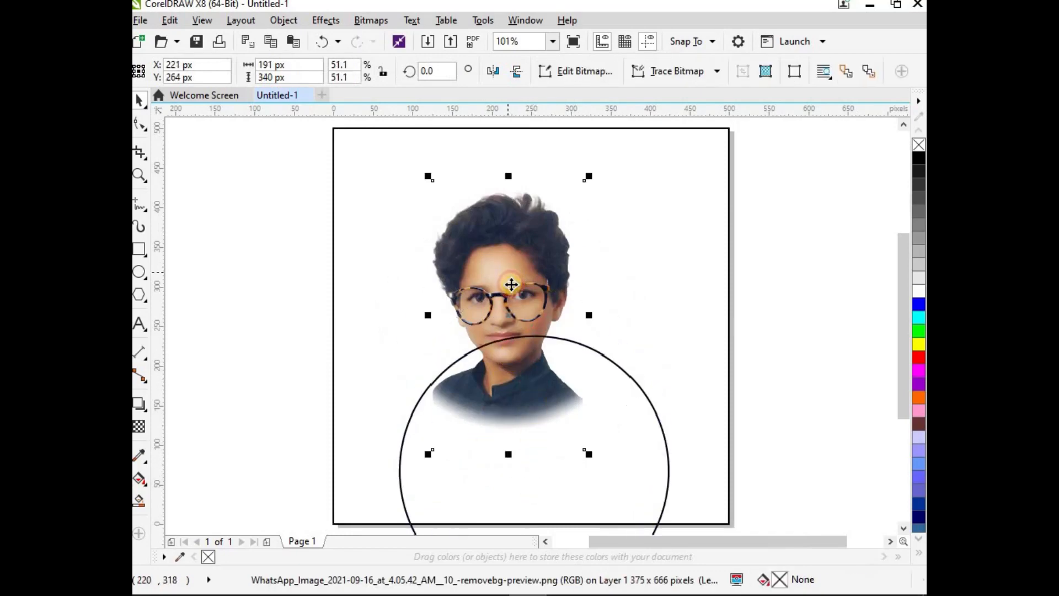
right_click(511, 285)
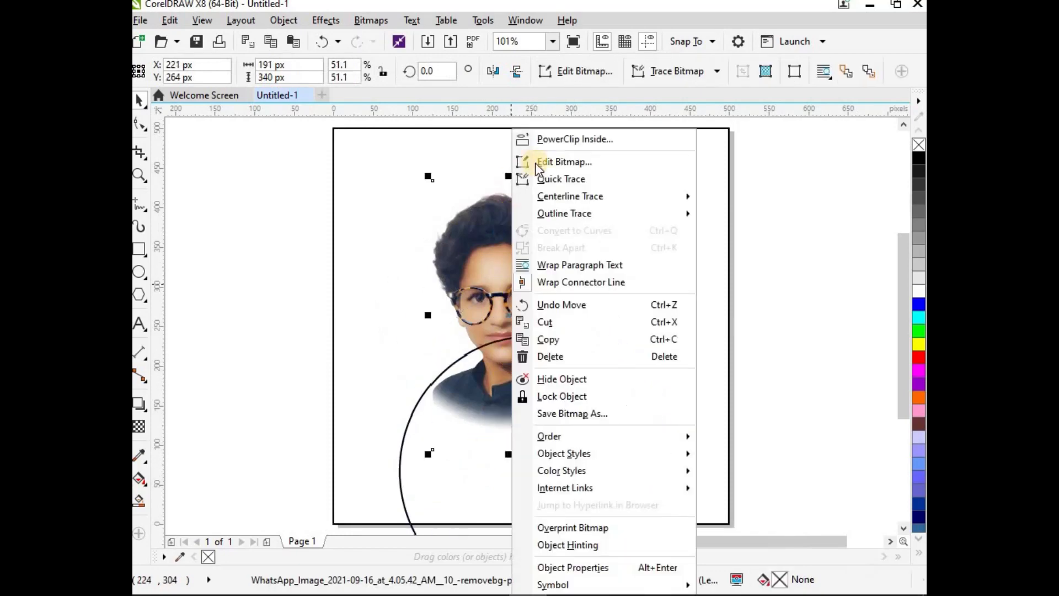
left_click(558, 142)
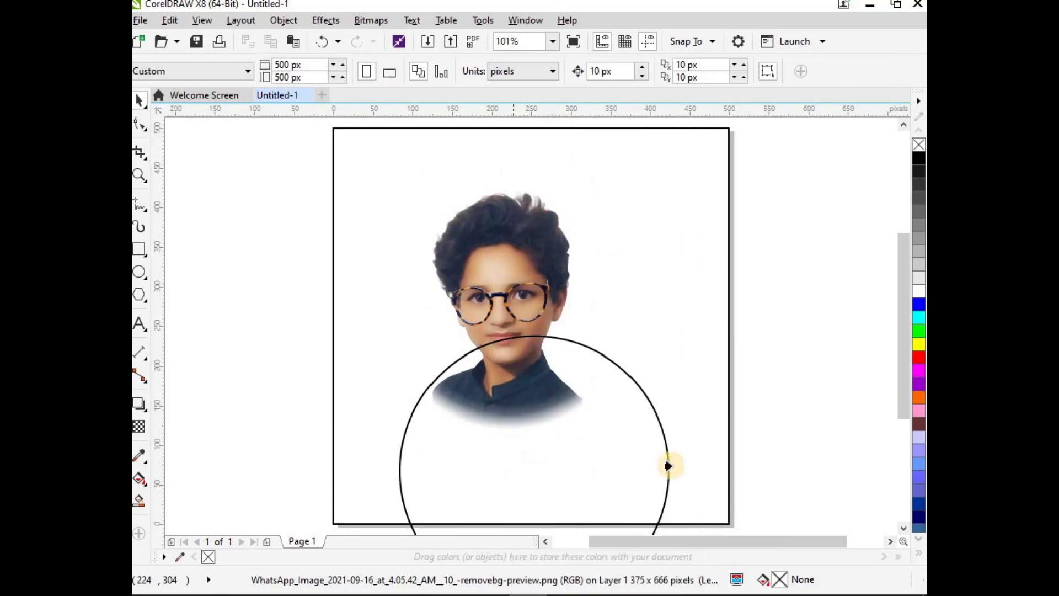
left_click(642, 452)
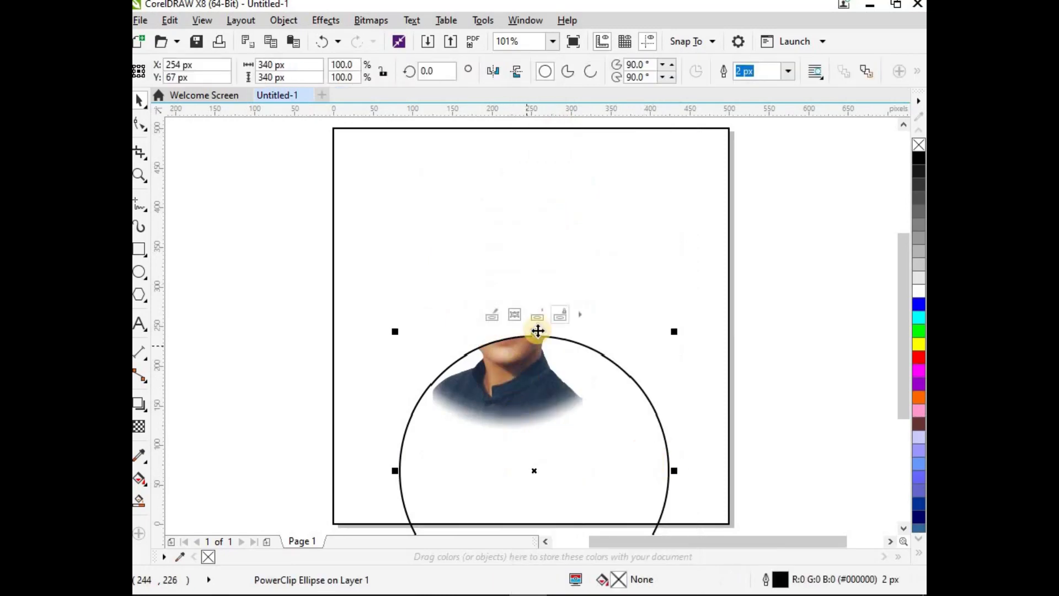
Edit the circle's PowerClip contents, center the portrait within it at about X 259 px and Y 65 px, and finish editing
left_click(493, 317)
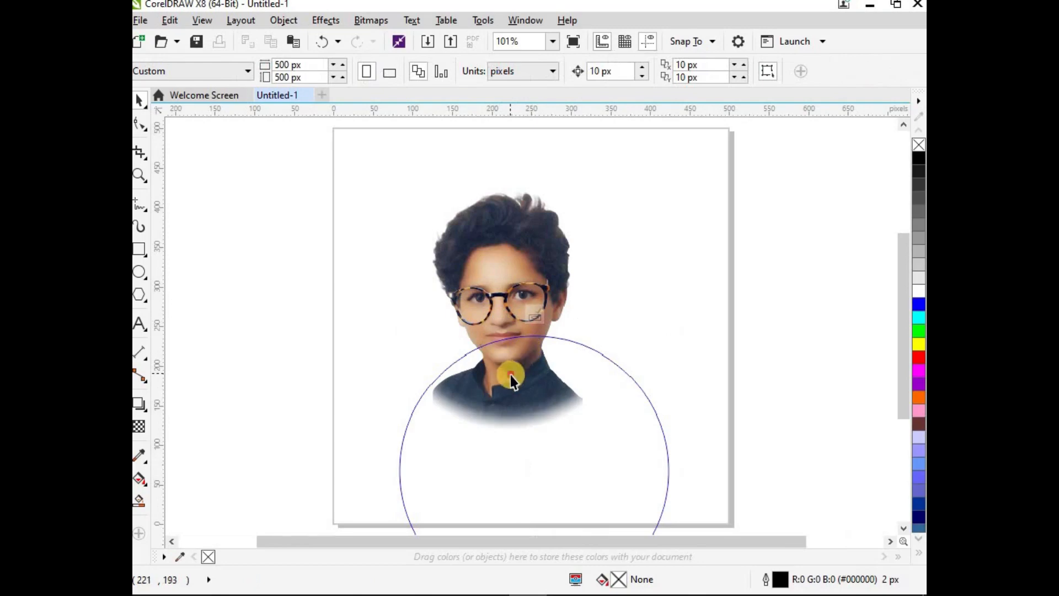
left_click_drag(511, 375, 531, 526)
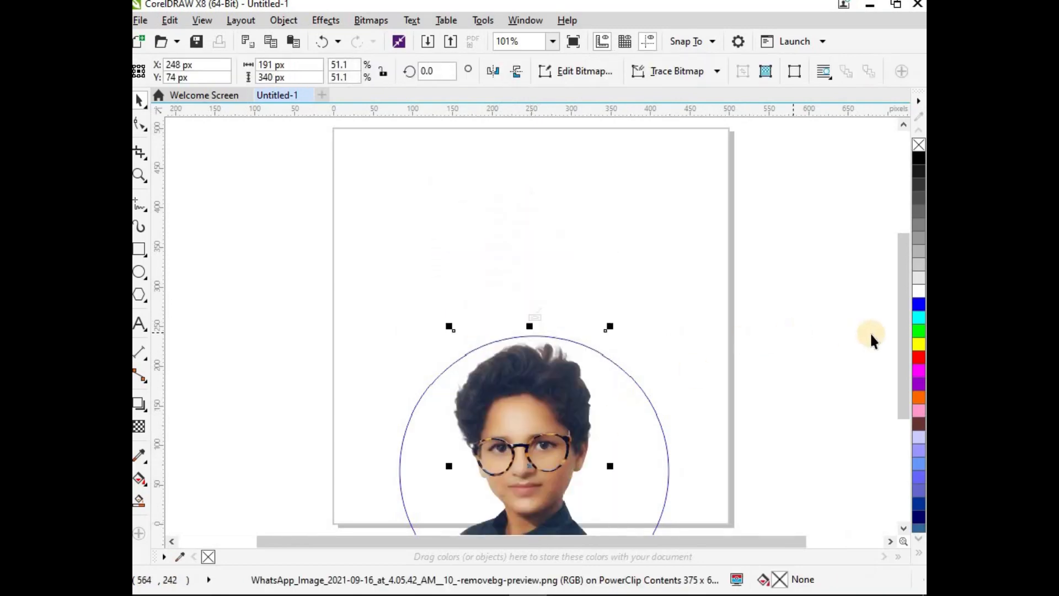
scroll(905, 367, "down", 3)
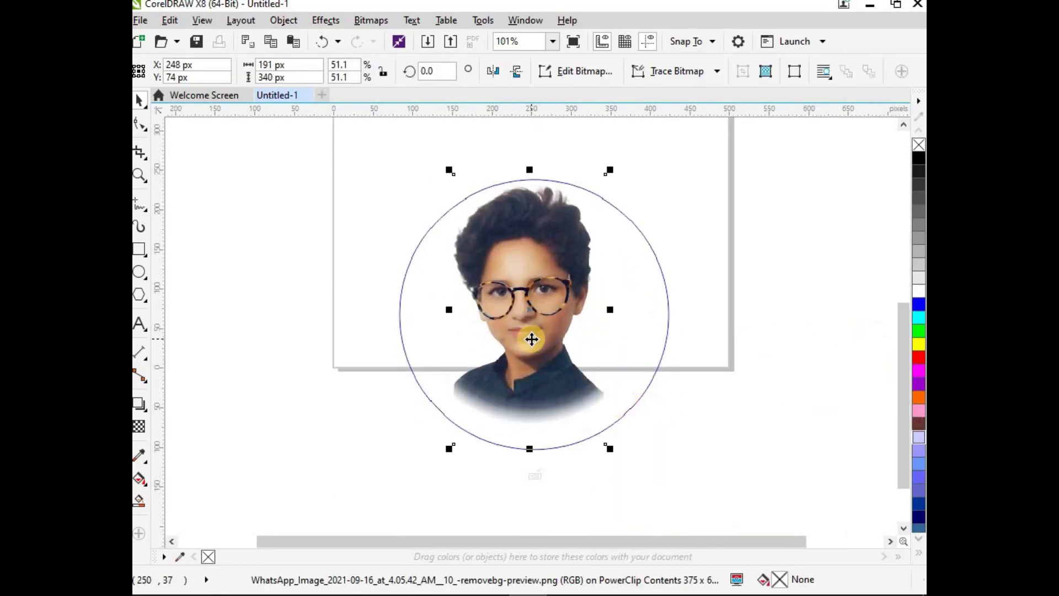
mouse_move(531, 339)
left_mouse_down()
mouse_move(544, 362)
mouse_move(541, 346)
left_mouse_up()
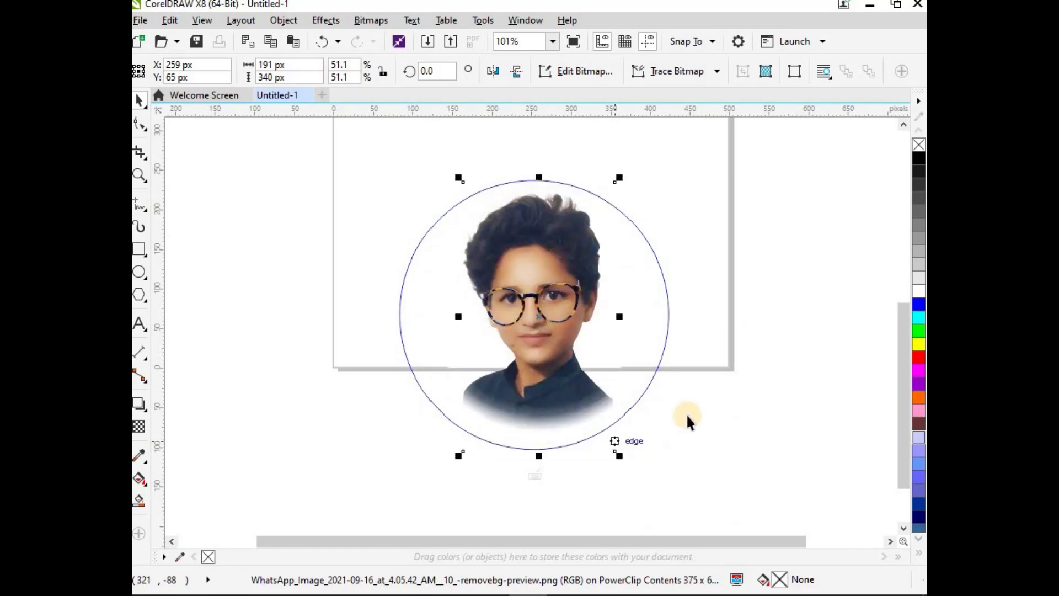
left_click(732, 443)
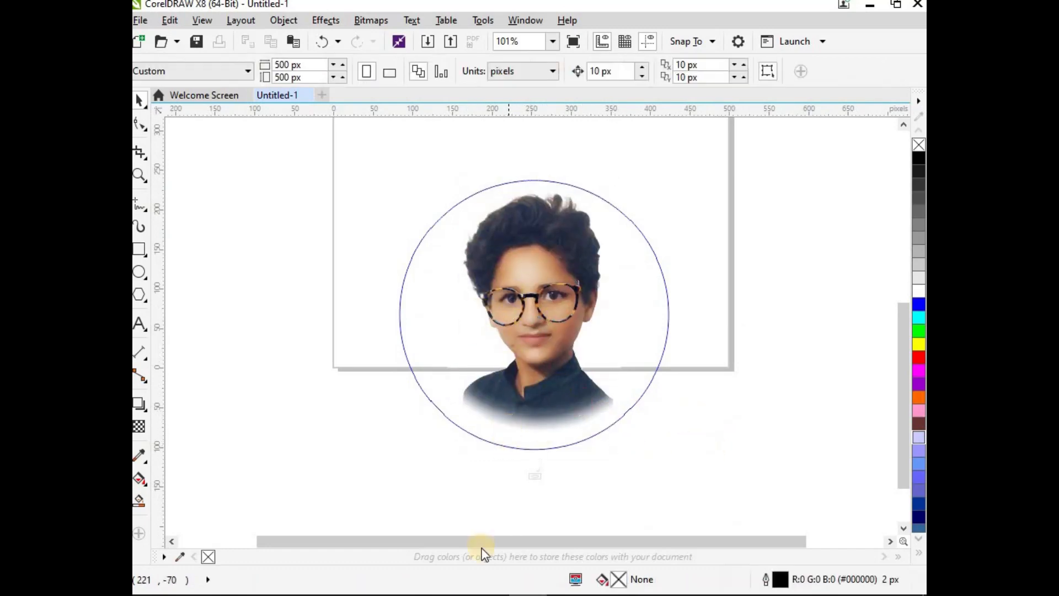
left_click(536, 474)
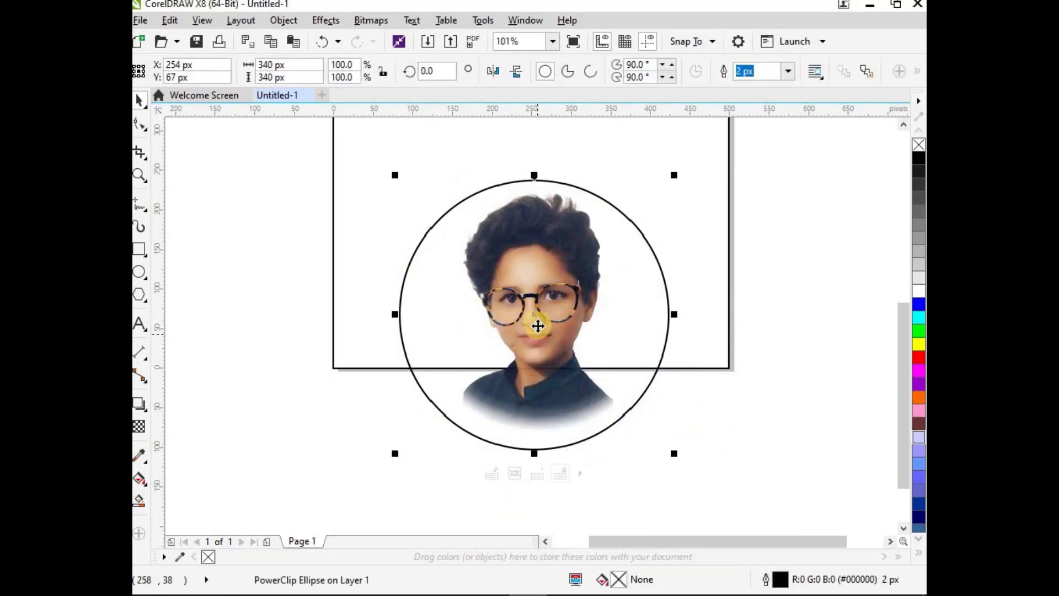
Move the clipped circle up onto the page at about X 235 px and Y 228 px, and fill it with blue (#0000FF)
left_click_drag(539, 324, 521, 198)
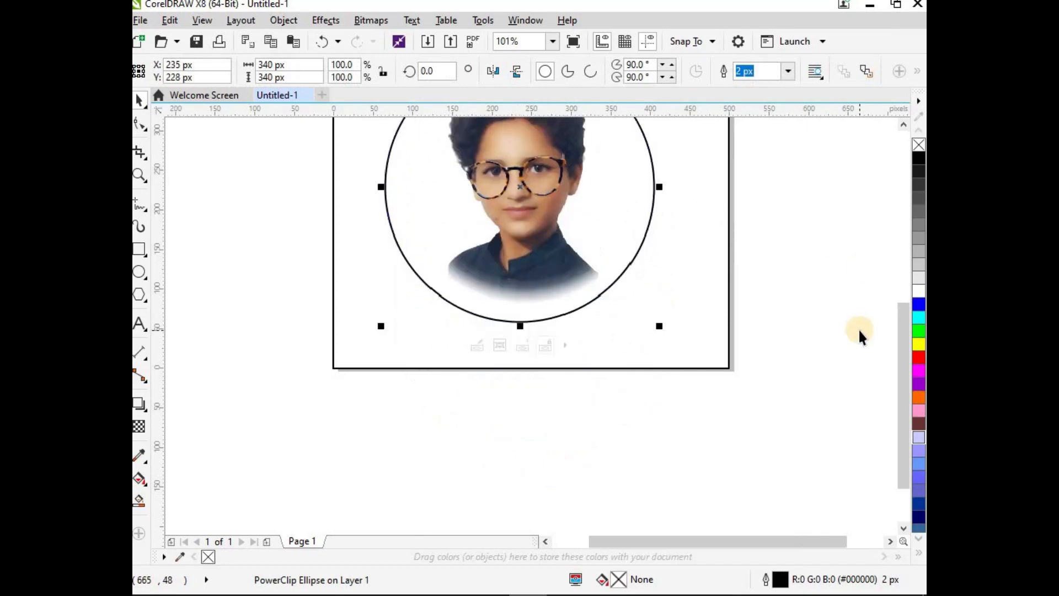
scroll(853, 330, "up", 3)
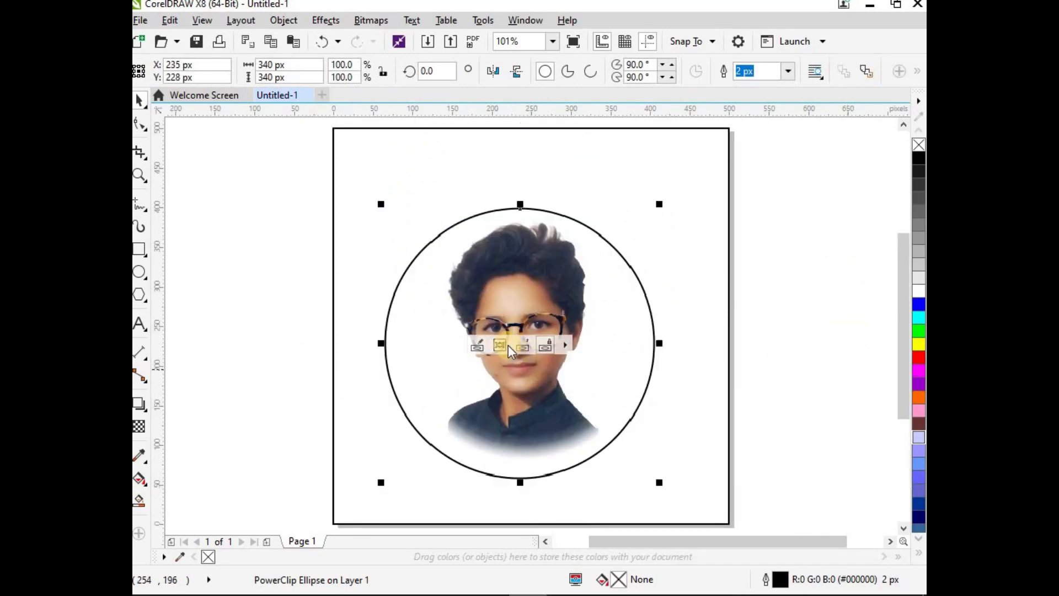
left_click(910, 358)
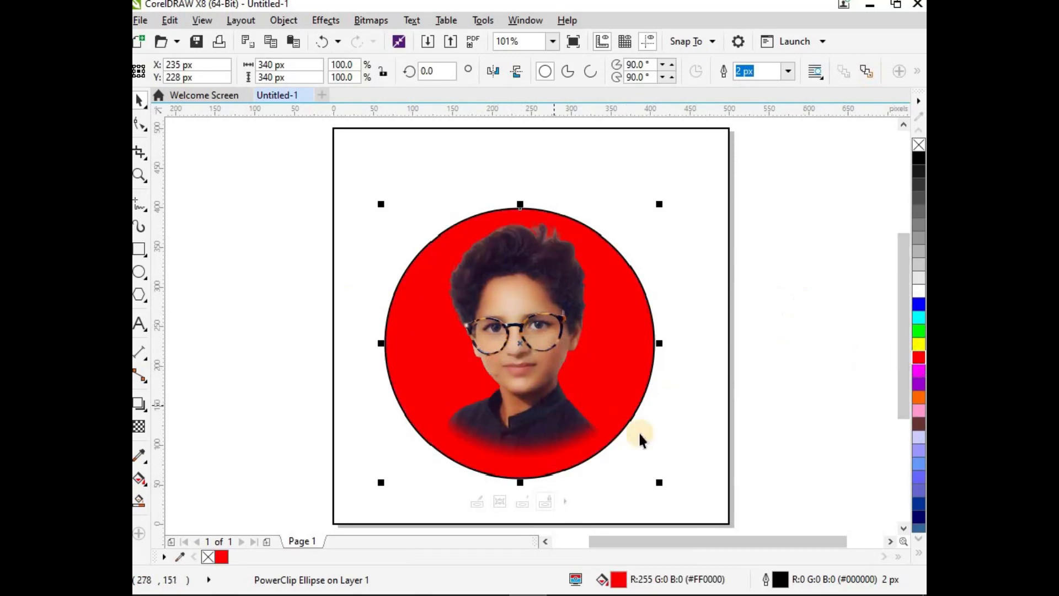
left_click(918, 305)
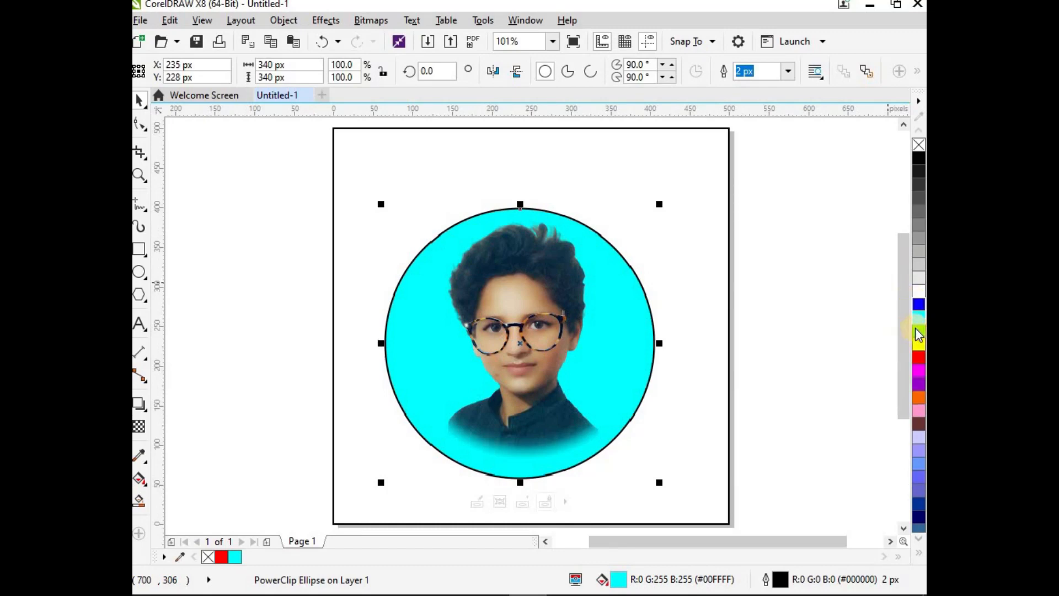
left_click(918, 306)
Remove the circle's outline and move the circle to about X 217 px and Y 229 px
scroll(520, 427, "up", 4)
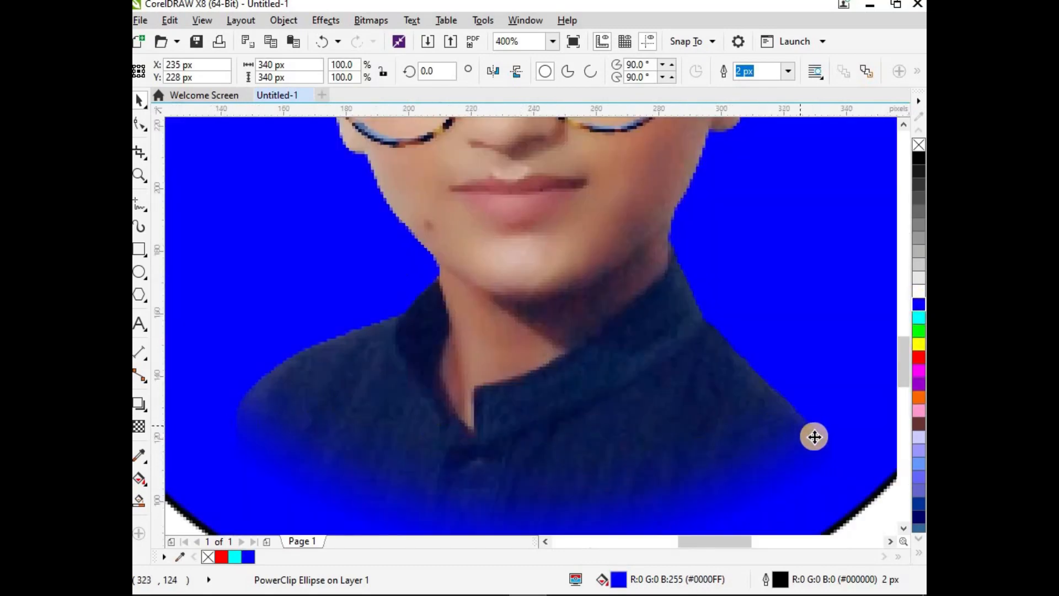
scroll(307, 463, "down", 4)
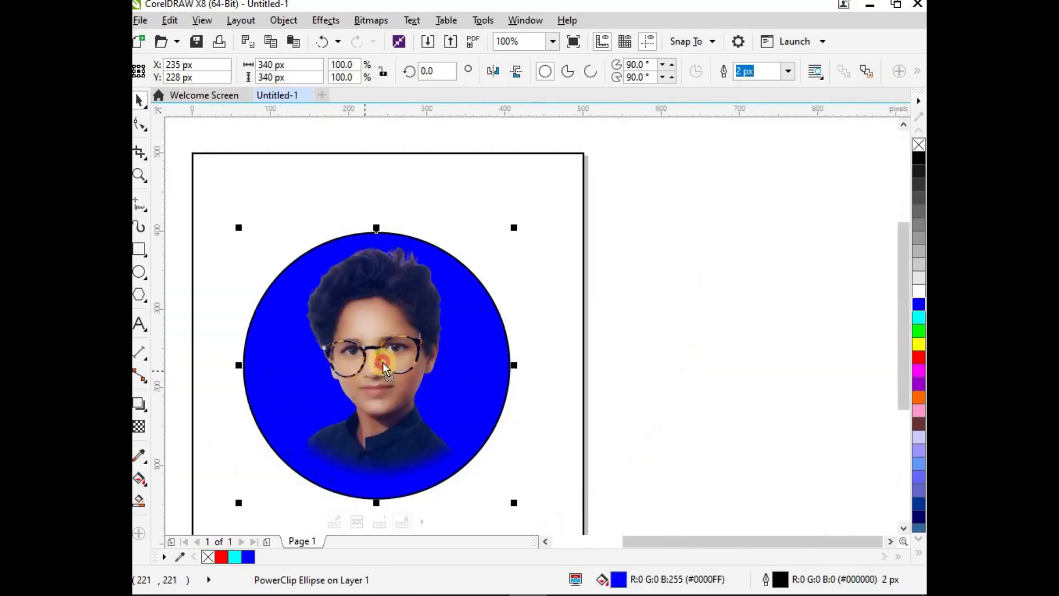
left_click_drag(364, 372, 387, 348)
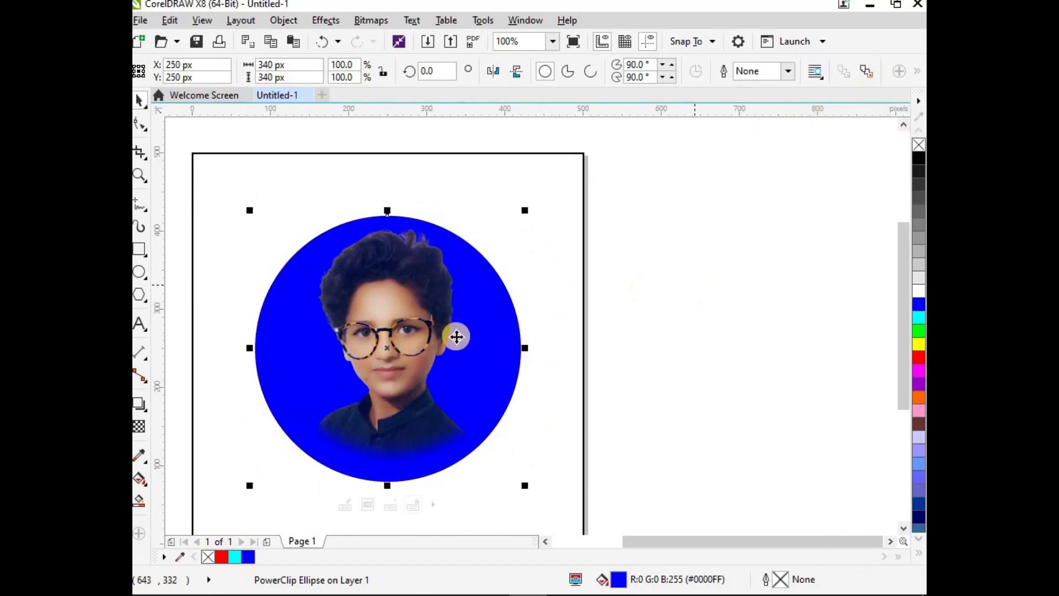
left_click_drag(426, 355, 400, 371)
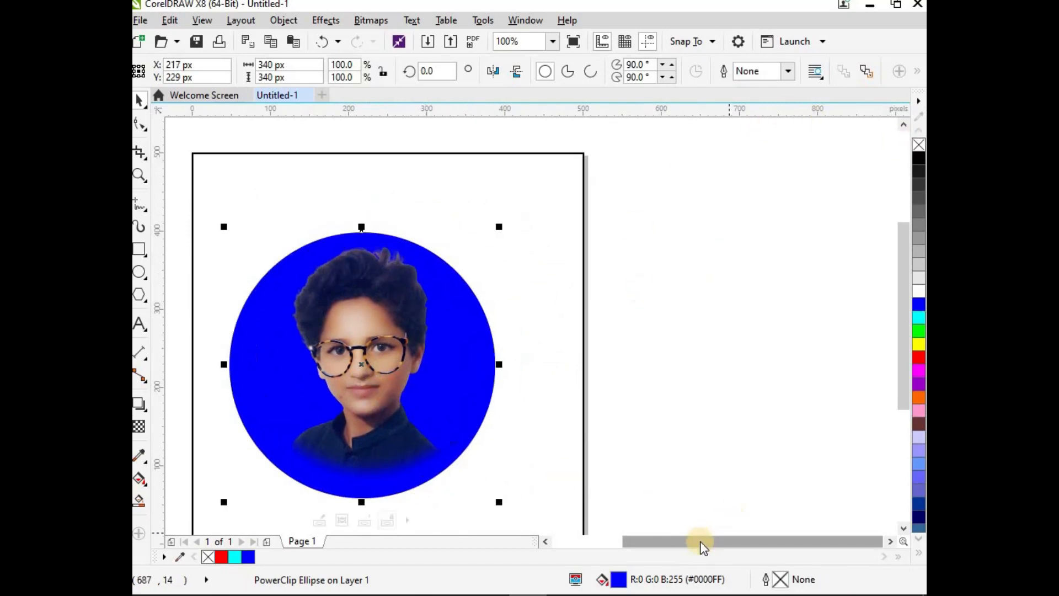
Add the artistic text "Like Share Subscribe" on one line, starting beside the page and running across the lower half of the circle
left_click_drag(701, 542, 654, 542)
left_click_drag(908, 365, 908, 394)
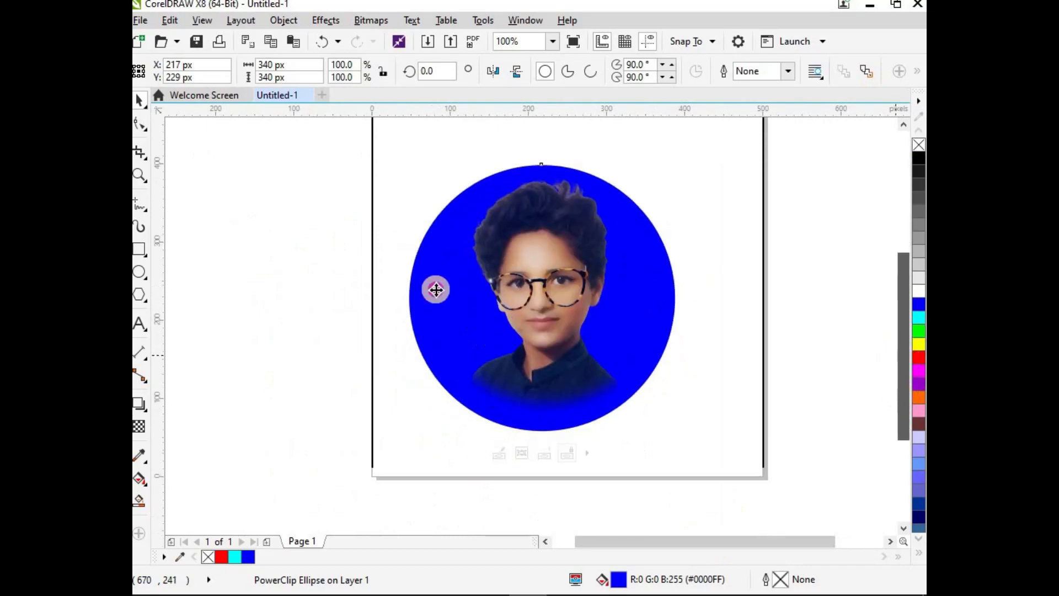
left_click(140, 325)
left_click(283, 374)
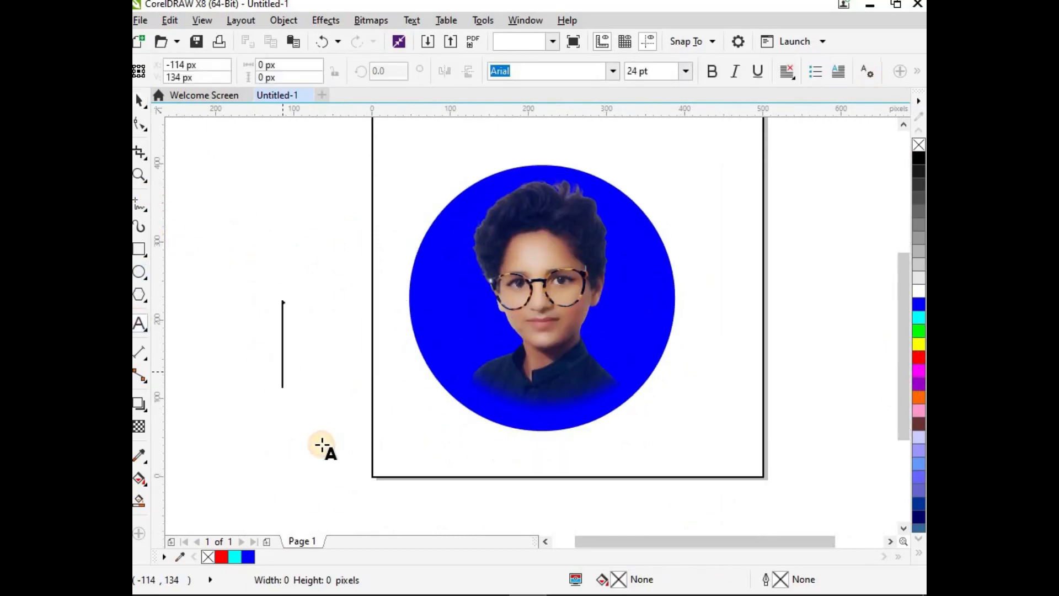
type("Like")
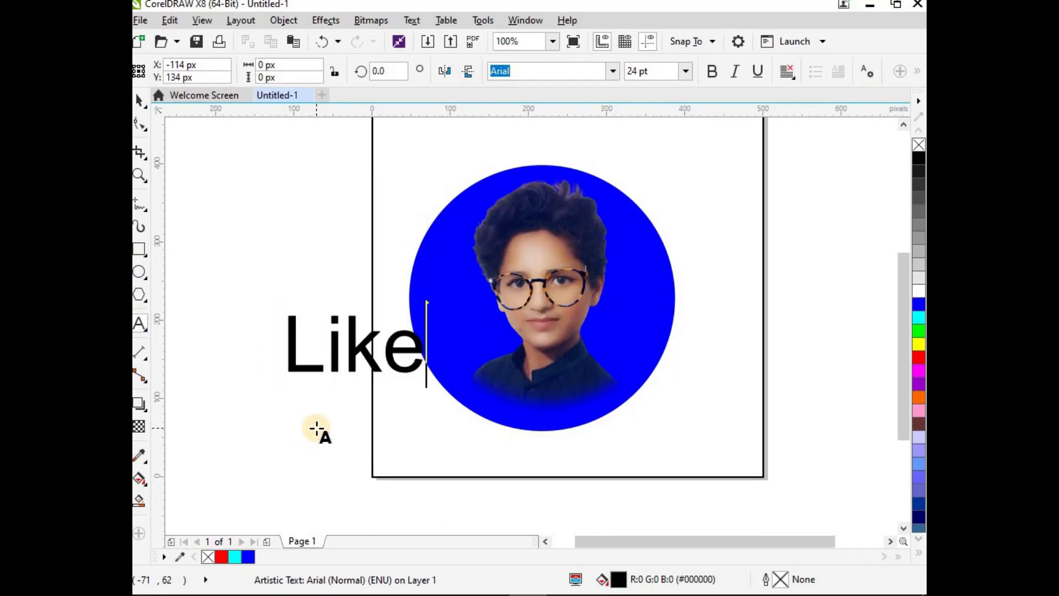
key("Escape")
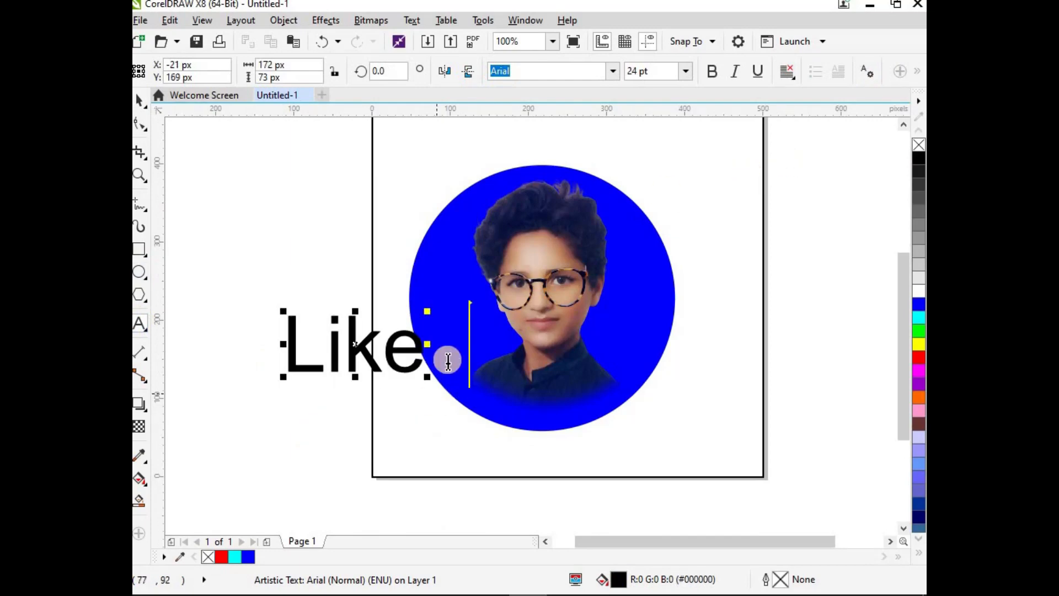
left_click(463, 374)
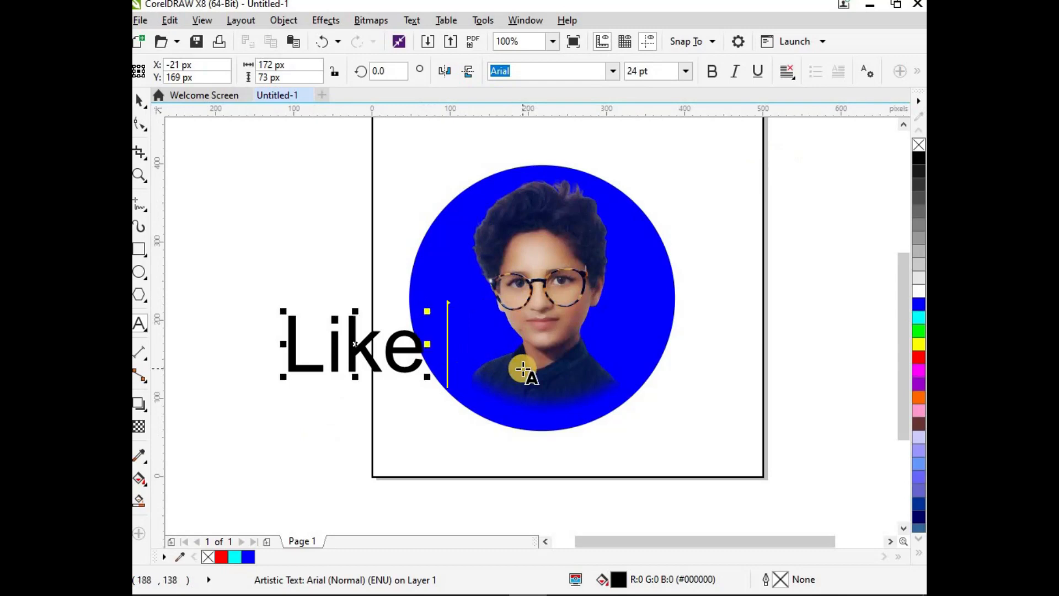
type("Share")
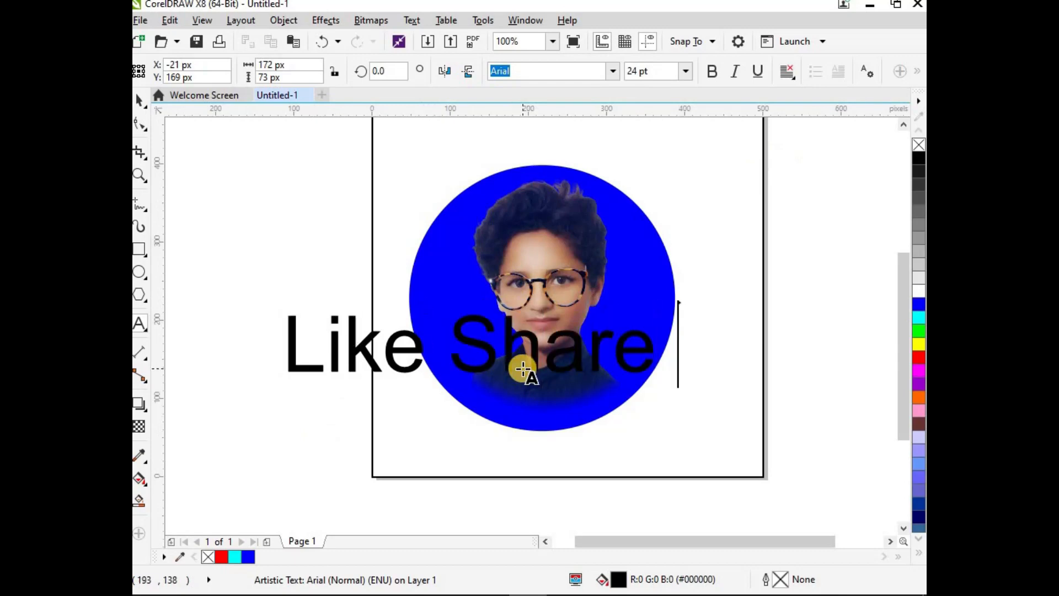
type(" S")
type("ubs")
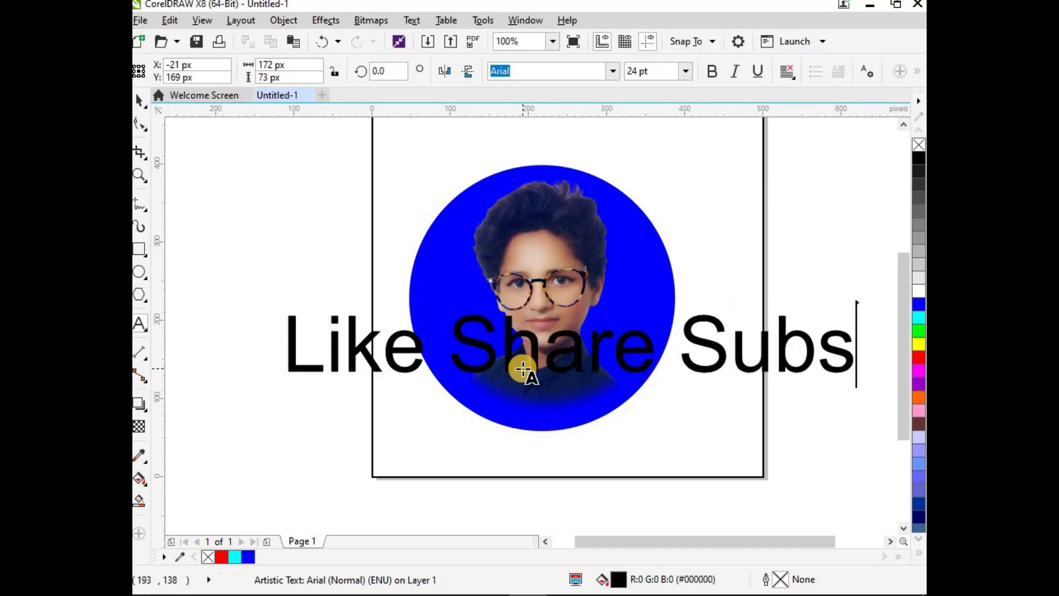
type("cribe")
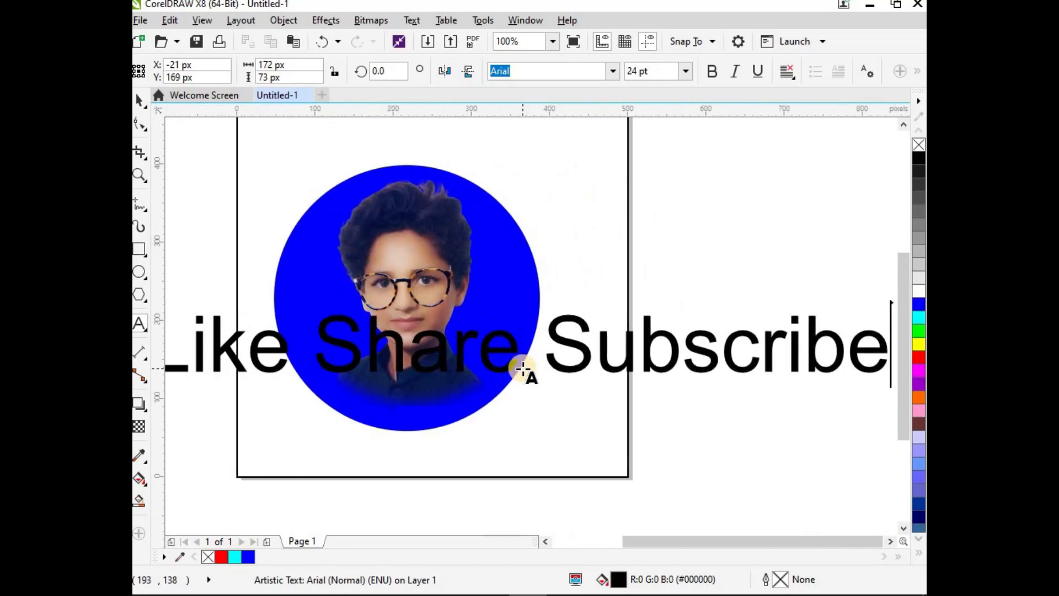